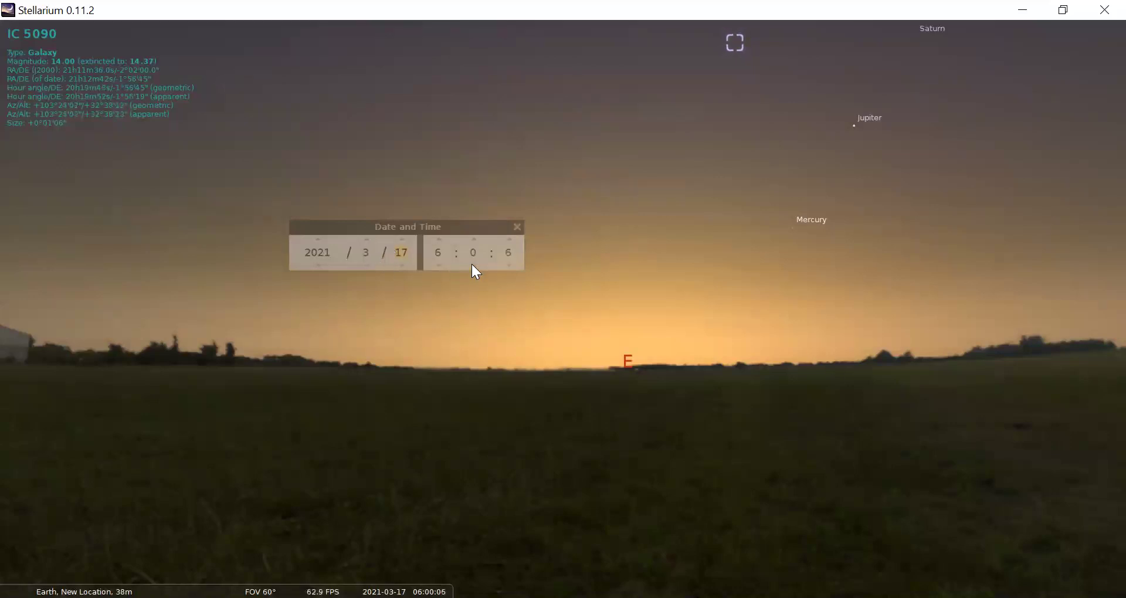
Set the minutes to 56 and step the date back from 17 March to 1 March 2021.
scroll(471, 264, "down", 2)
scroll(473, 267, "down", 2)
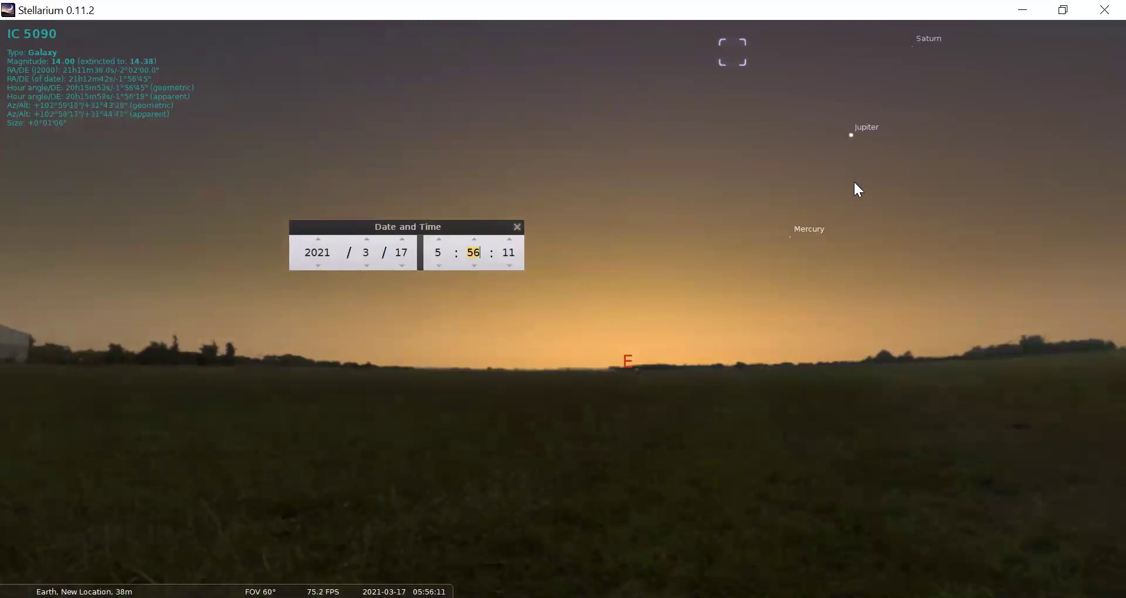
left_click(401, 267)
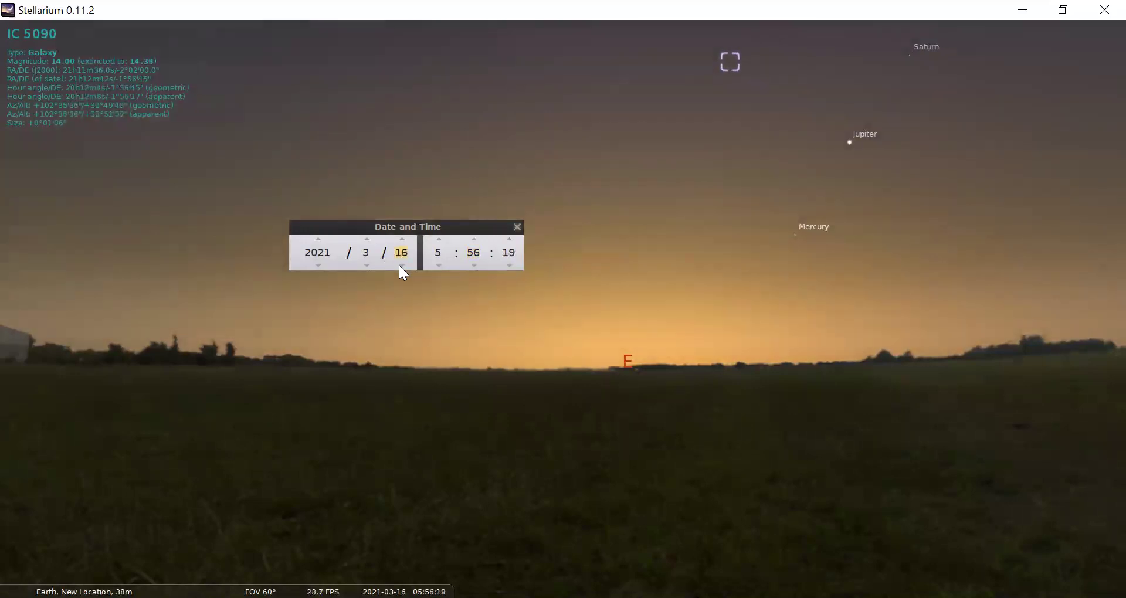
left_click(402, 267)
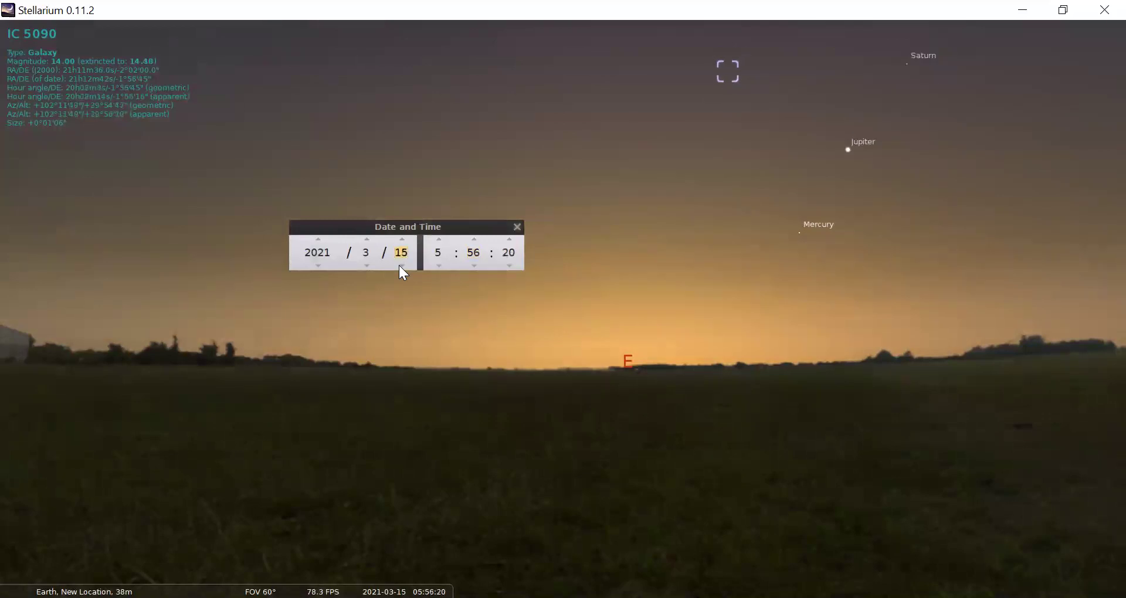
left_click(402, 266)
left_click(400, 266)
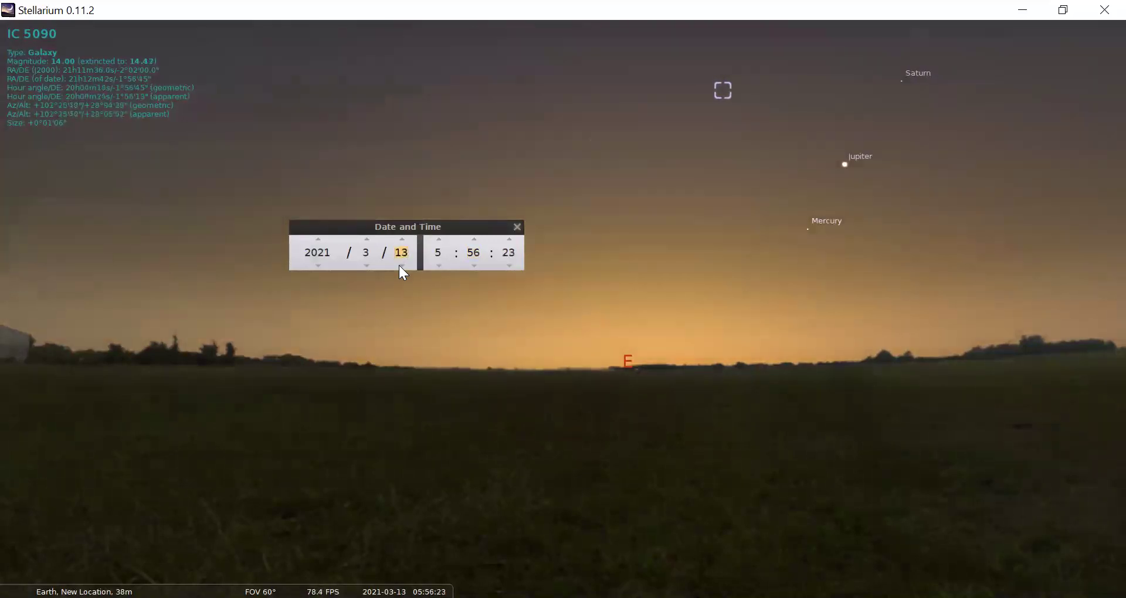
left_click(401, 266)
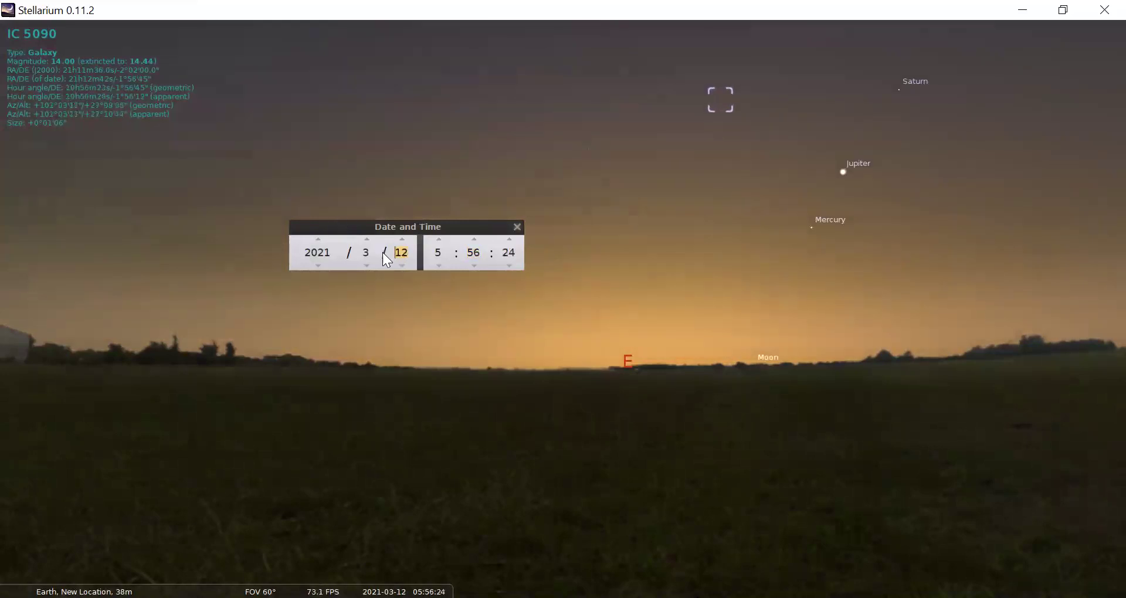
left_click(403, 266)
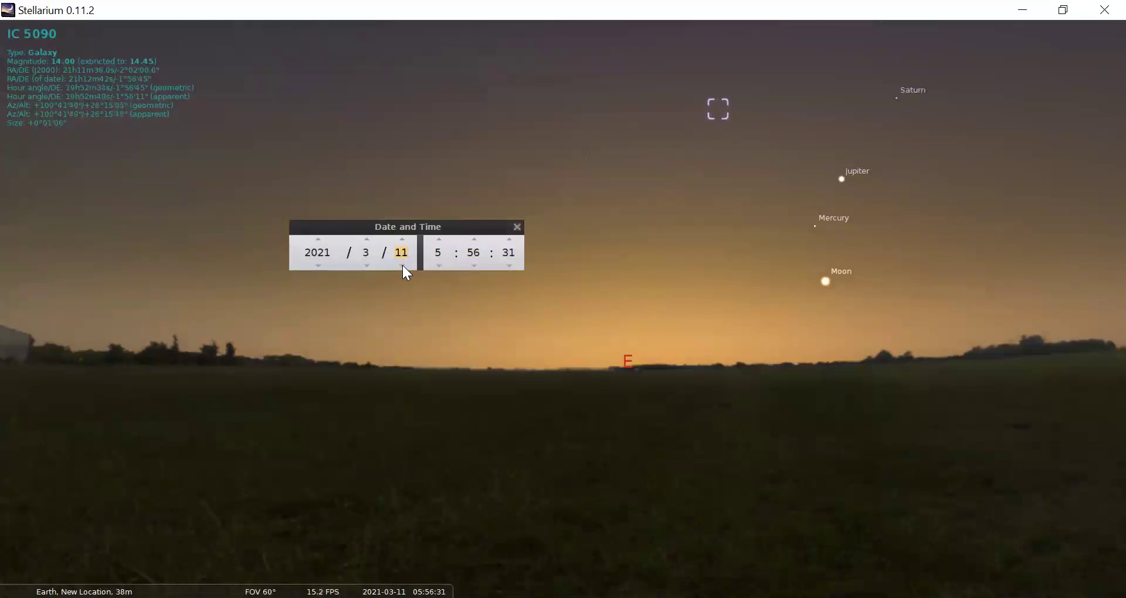
left_click(403, 266)
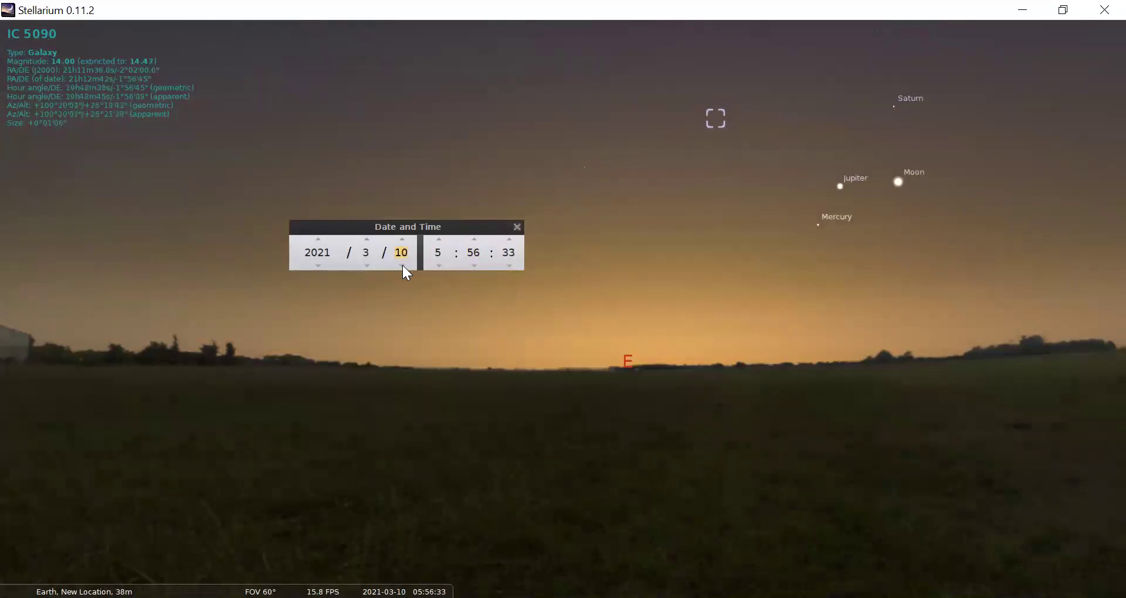
left_click(402, 266)
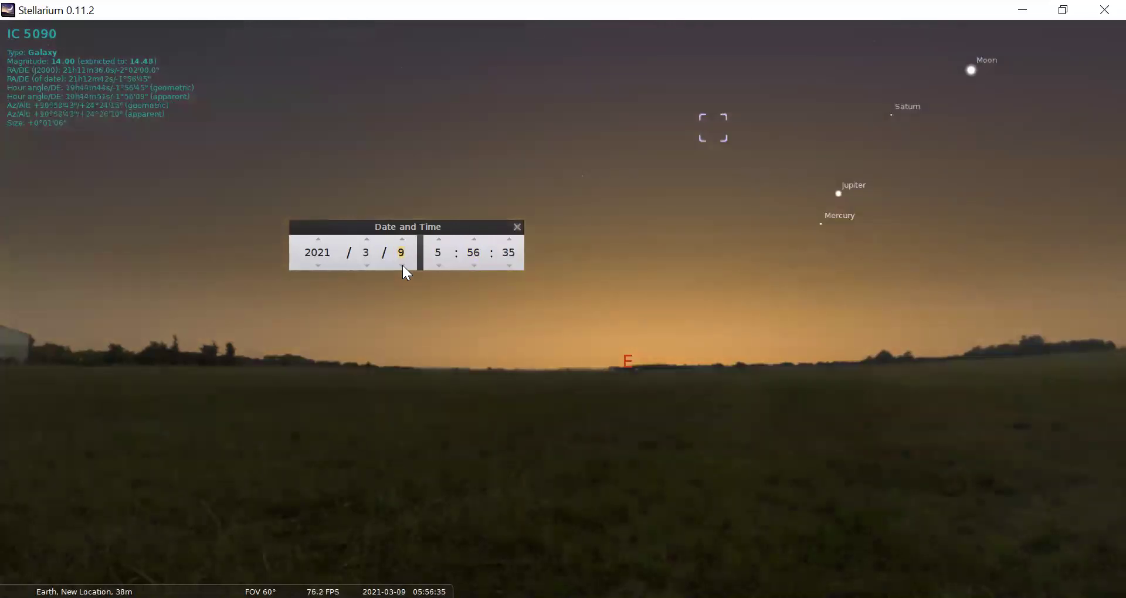
left_click(402, 266)
left_click(402, 265)
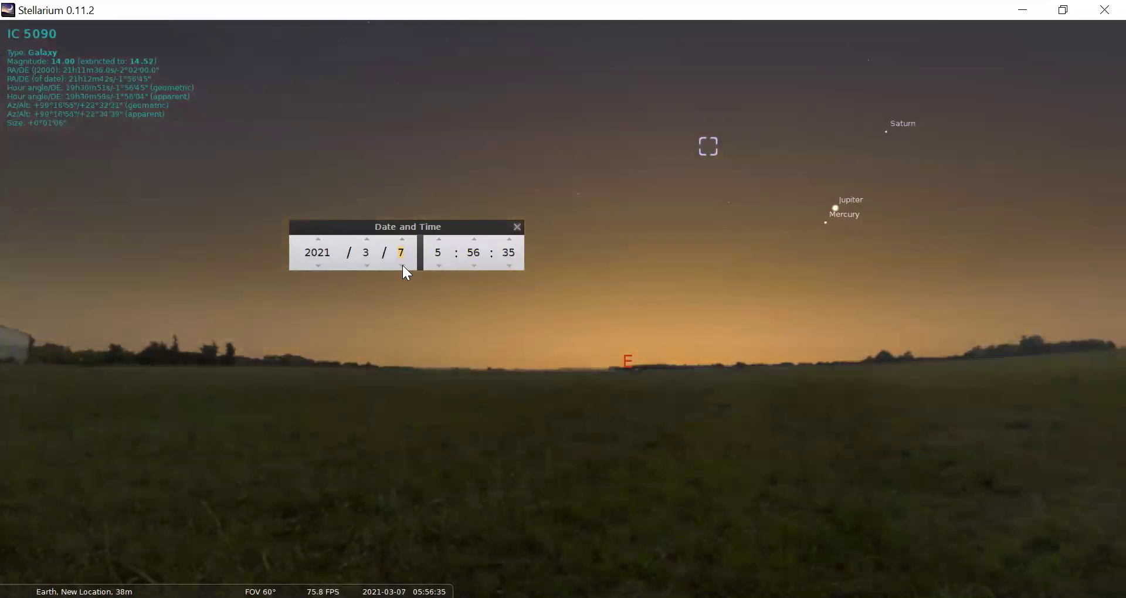
left_click(403, 266)
left_click(403, 266)
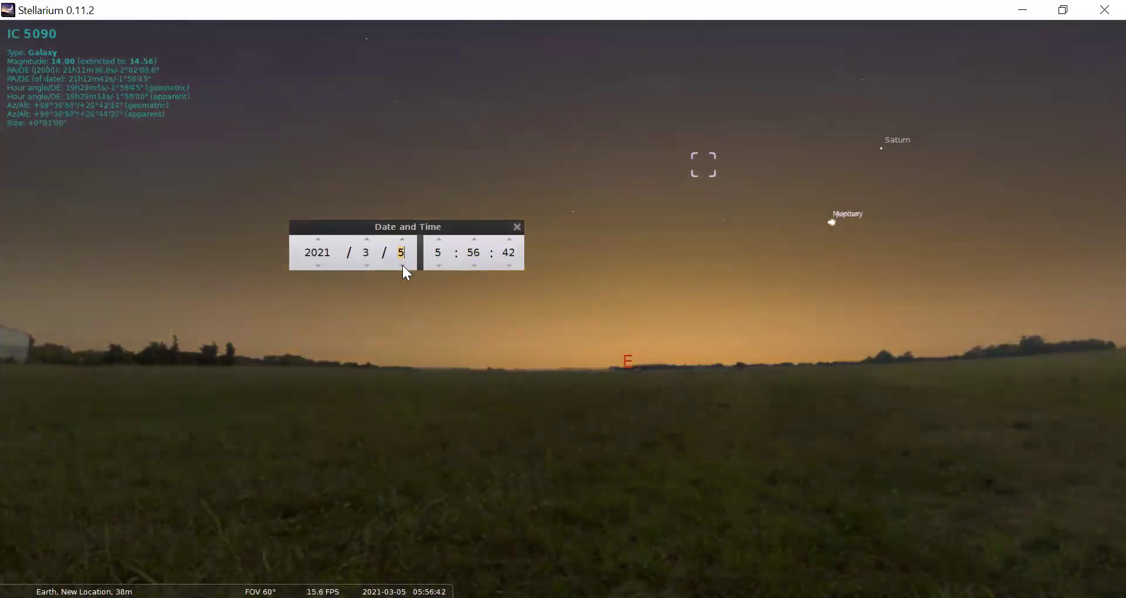
left_click(402, 266)
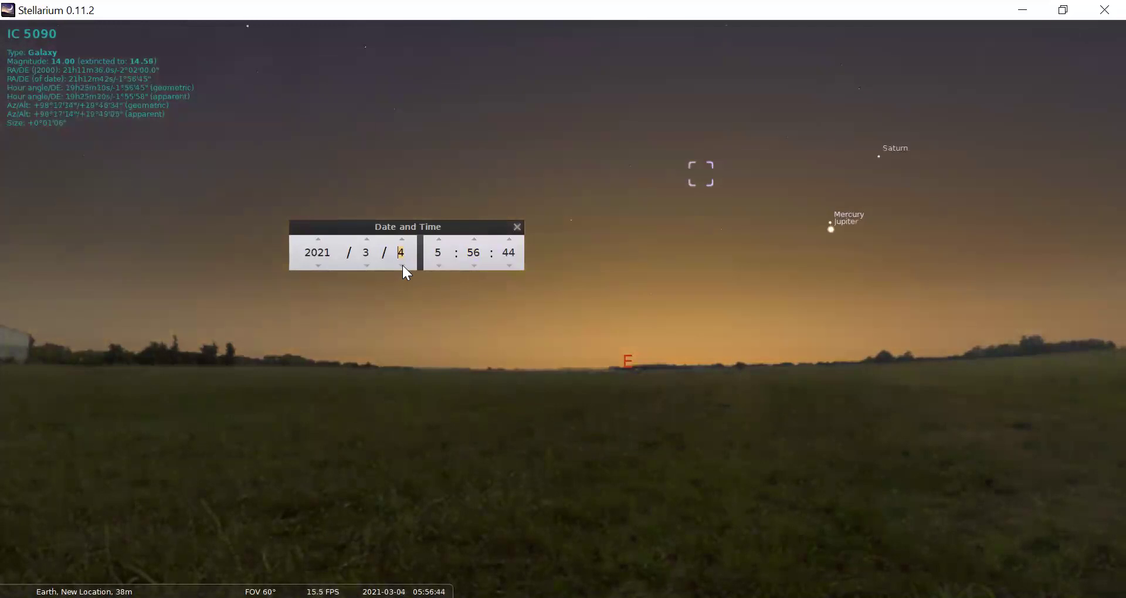
left_click(403, 266)
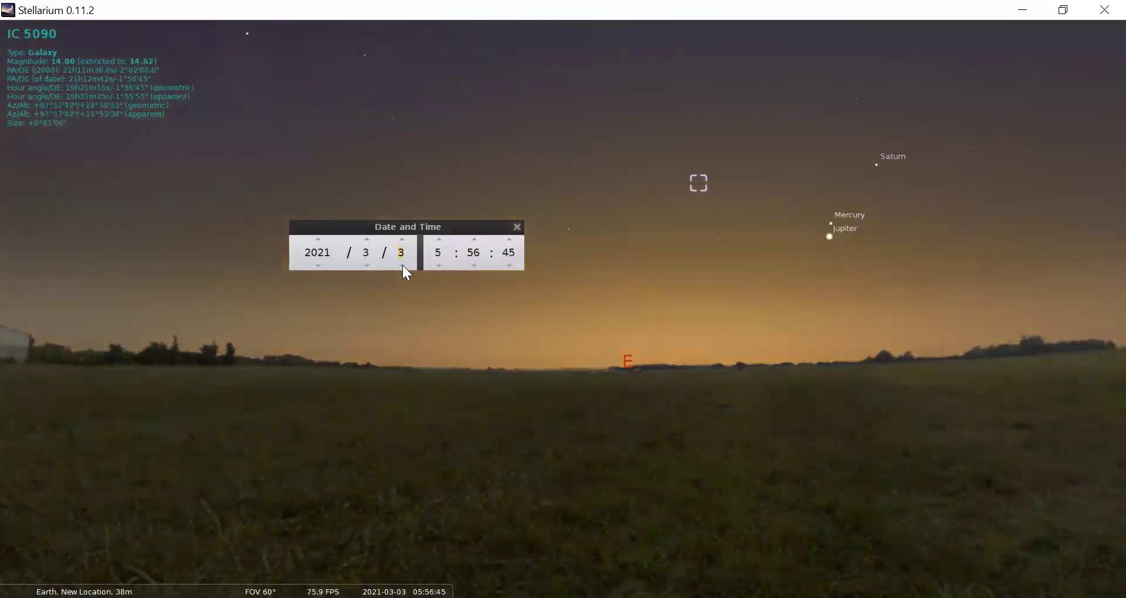
left_click(403, 266)
left_click(402, 266)
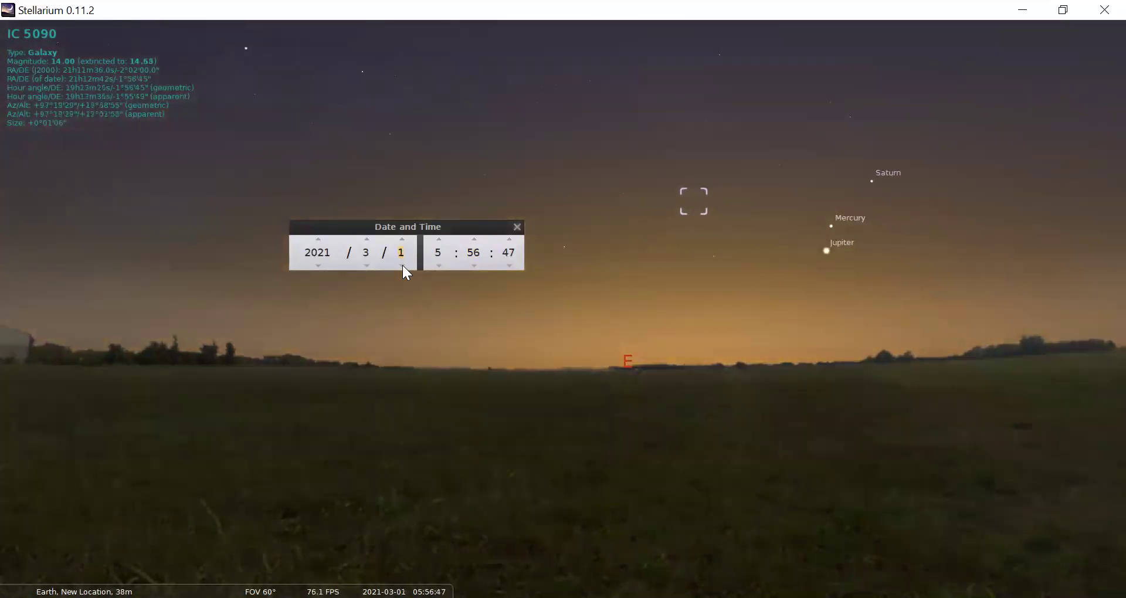
Continue stepping the date back through February to 2021-02-22.
left_click(403, 266)
left_click(402, 266)
left_click(403, 266)
left_click(402, 266)
left_click(402, 266)
left_click(402, 265)
Nudge the day around 20 February, then bring the date down to 2021-02-07 at 05:57.
left_click(403, 265)
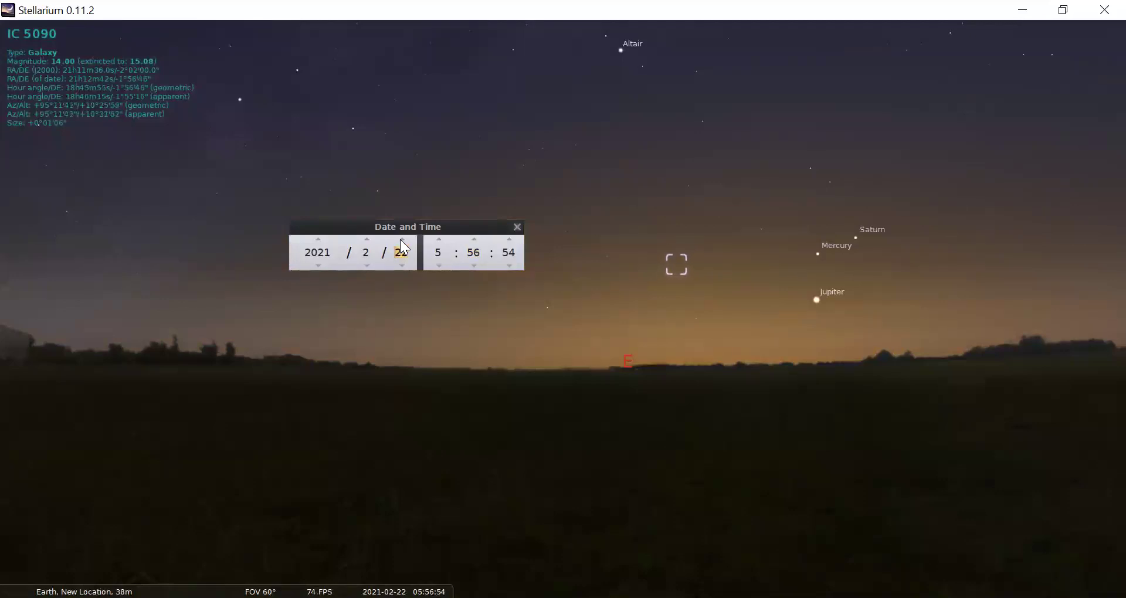
left_click(402, 240)
left_click(402, 240)
left_click(401, 240)
left_click(402, 240)
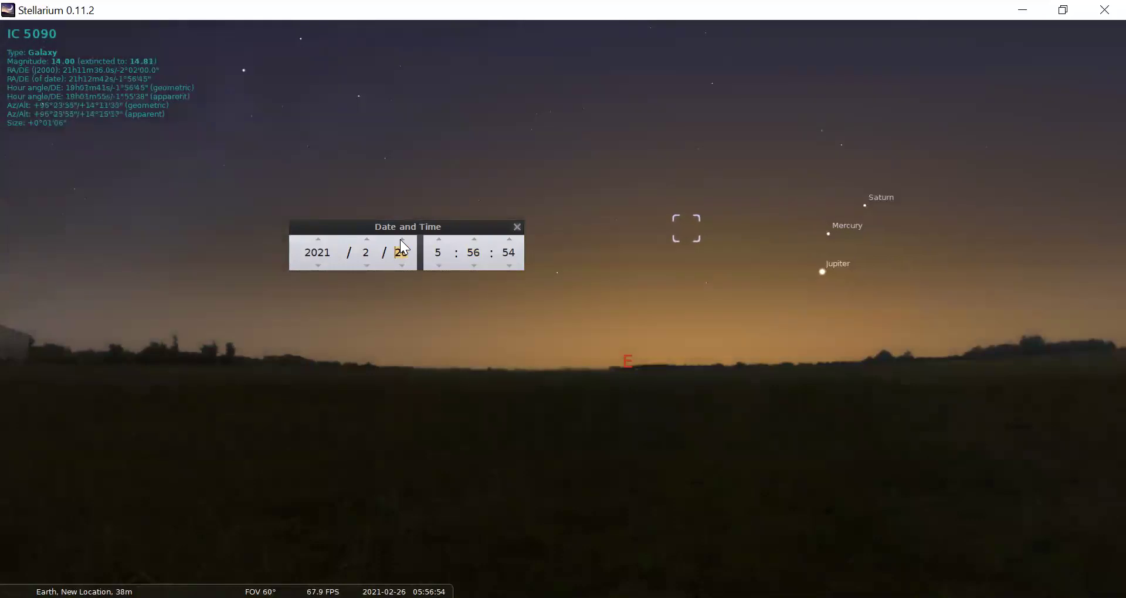
left_click(402, 266)
left_click(402, 266)
left_click(402, 266)
left_click(403, 266)
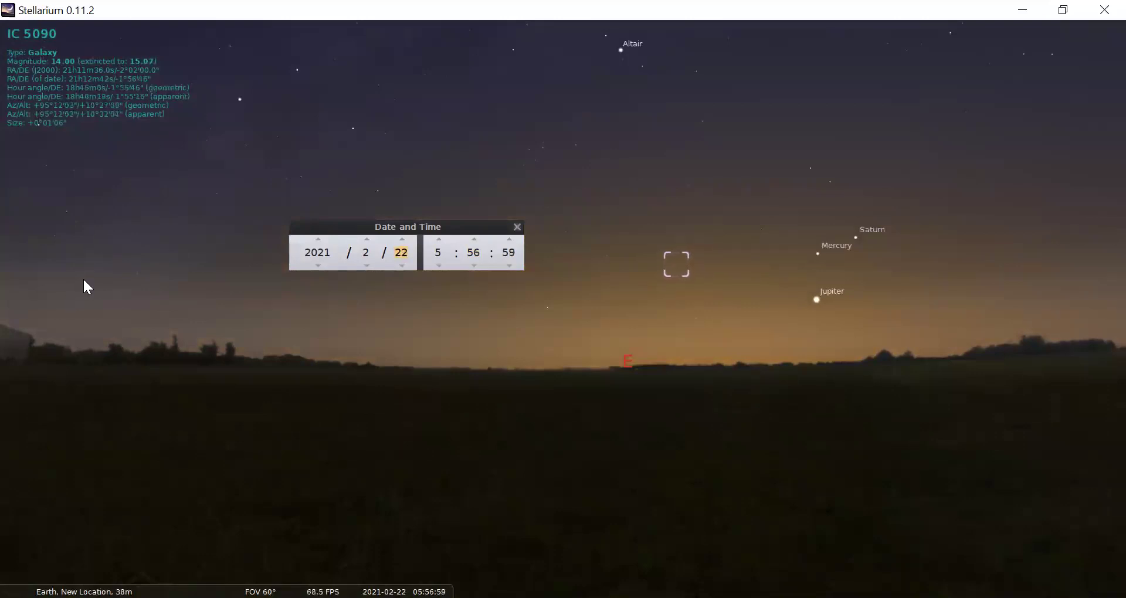
left_click(400, 266)
left_click(399, 266)
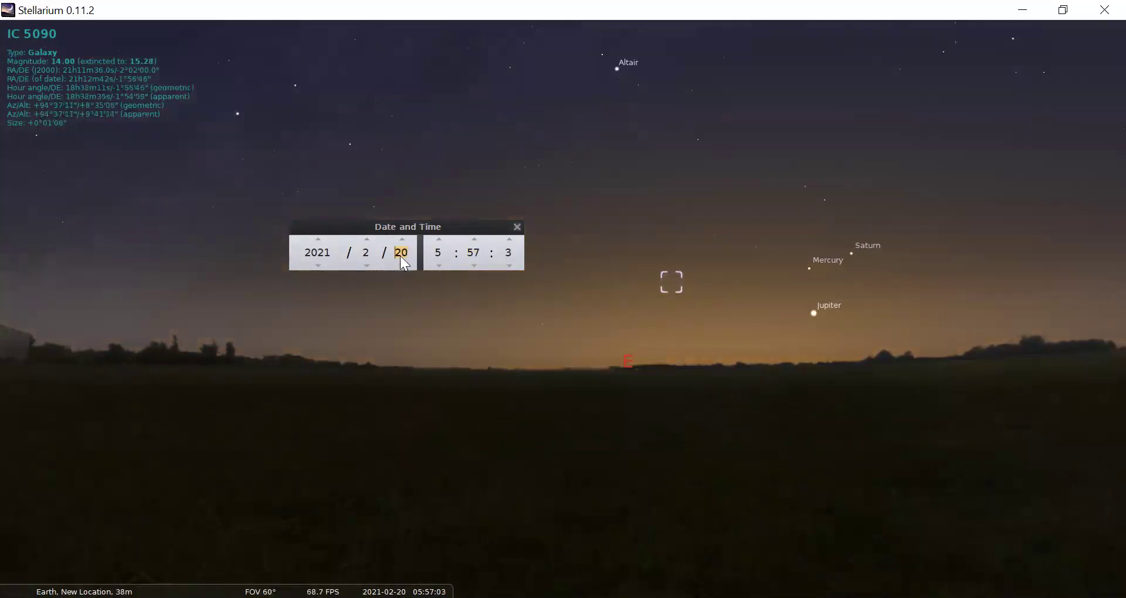
scroll(406, 251, "up", 3)
scroll(404, 261, "down", 7)
scroll(404, 262, "down", 7)
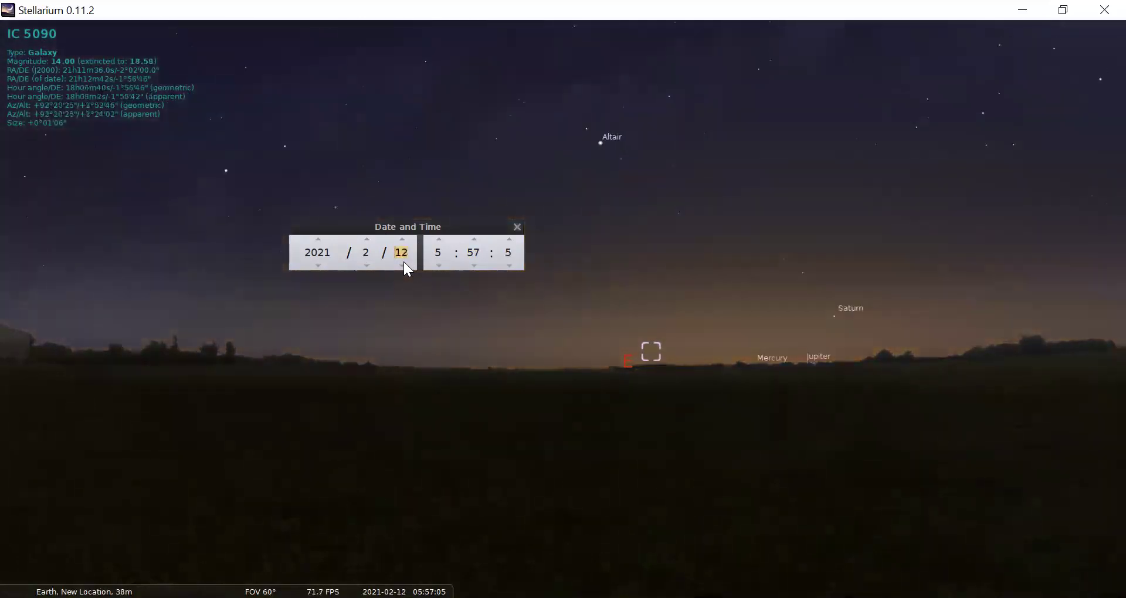
scroll(404, 262, "down", 2)
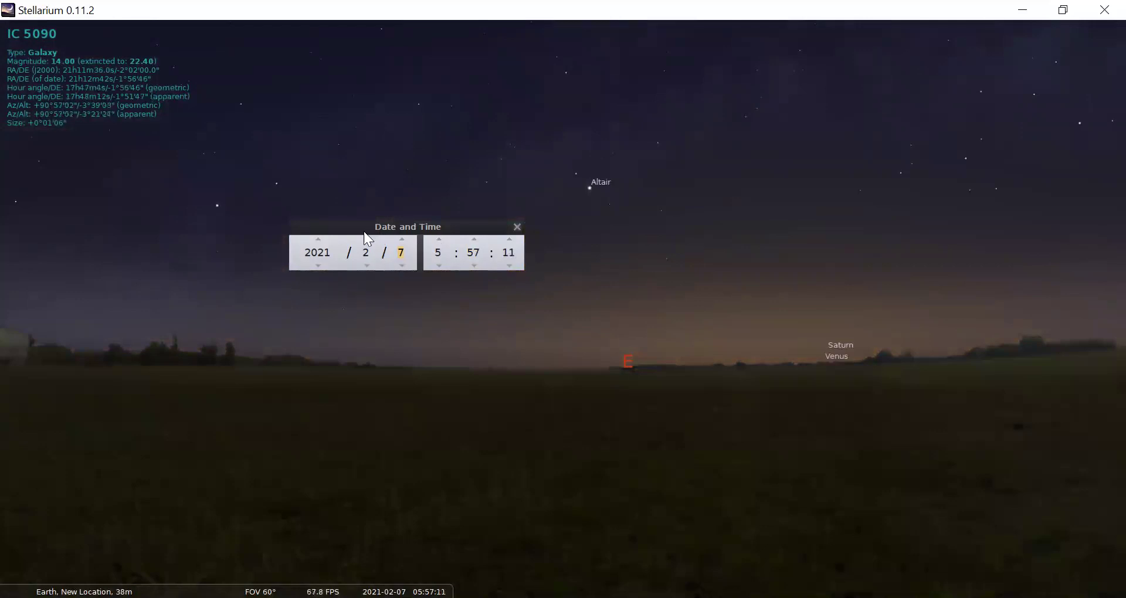
Step the date back repeatedly to 21 January 2021.
left_click(402, 266)
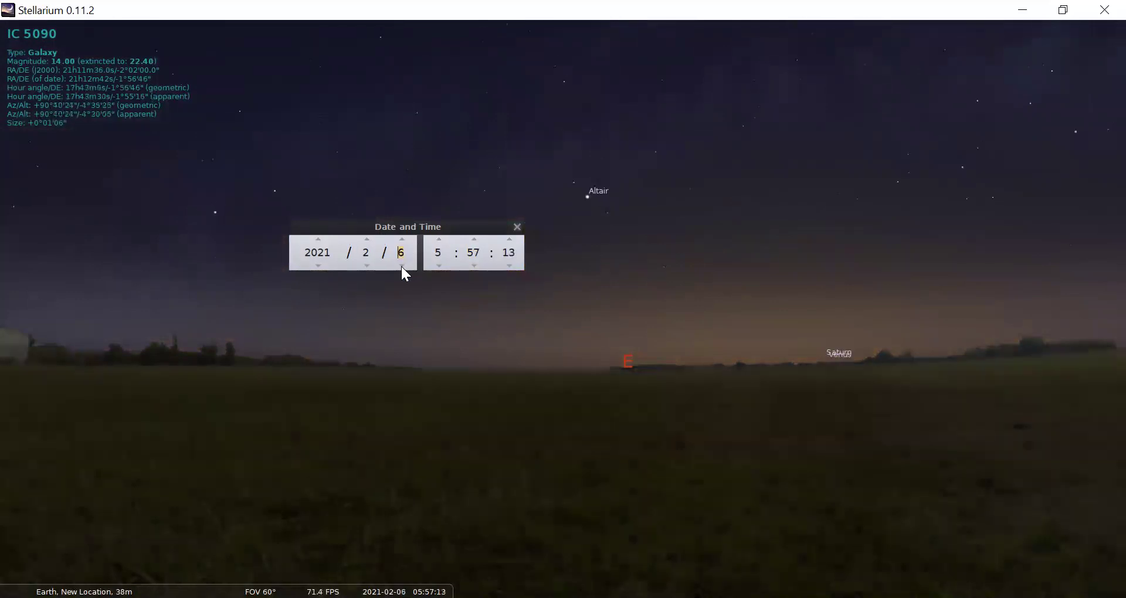
left_click(402, 266)
left_click(402, 266)
double_click(402, 266)
double_click(402, 267)
left_click(401, 267)
double_click(402, 266)
double_click(402, 266)
double_click(402, 267)
double_click(402, 266)
left_click(402, 266)
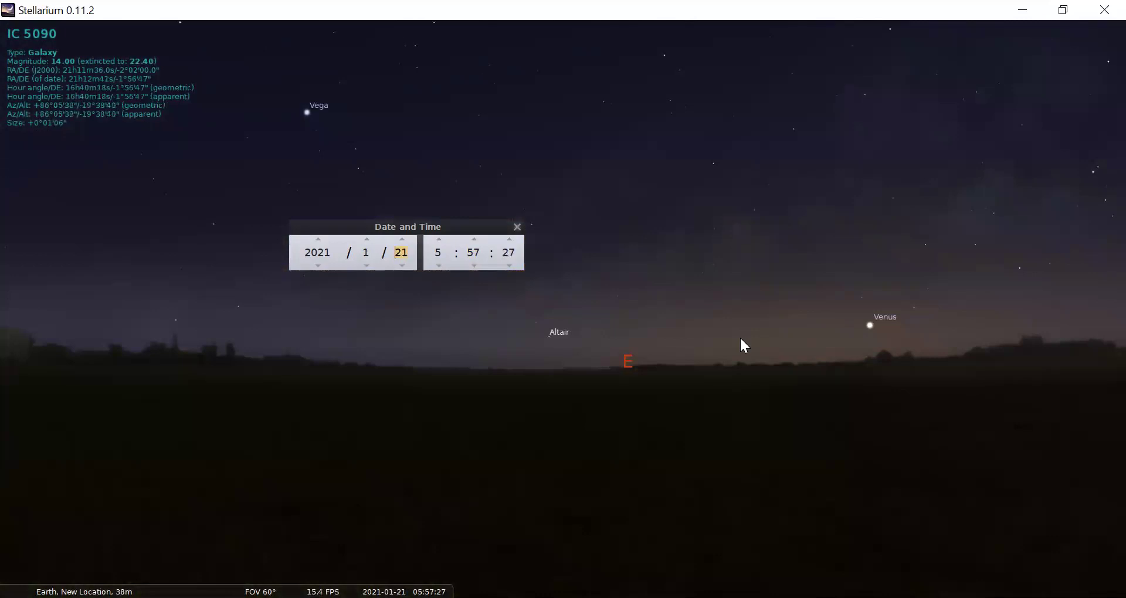
Advance the date from 21 January to 5 February 2021.
scroll(402, 245, "up", 7)
scroll(403, 241, "up", 1)
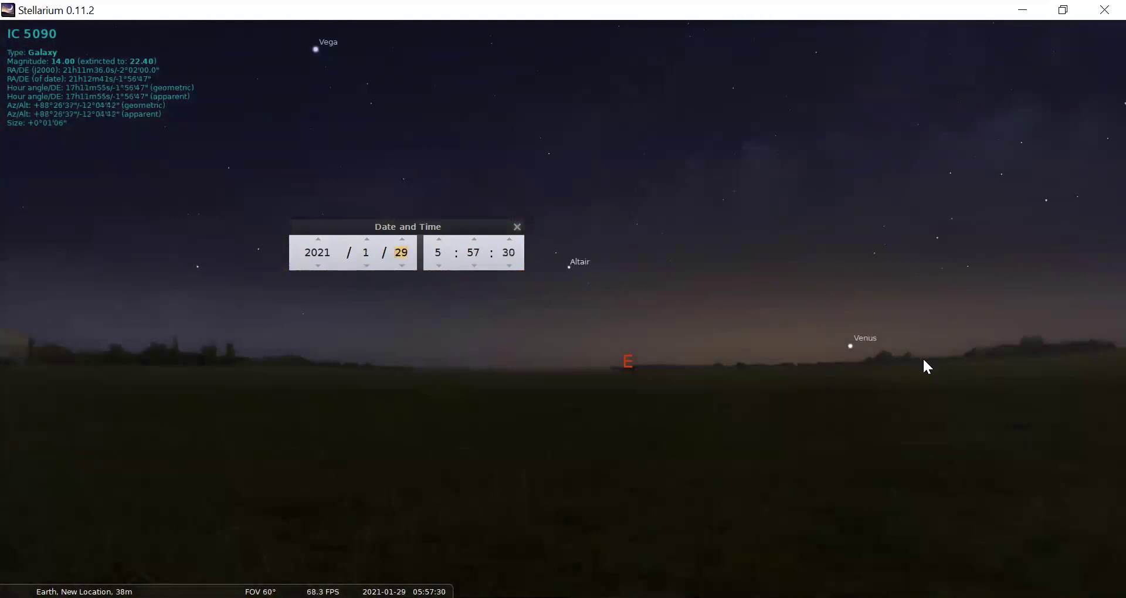
scroll(402, 246, "up", 3)
scroll(402, 240, "up", 2)
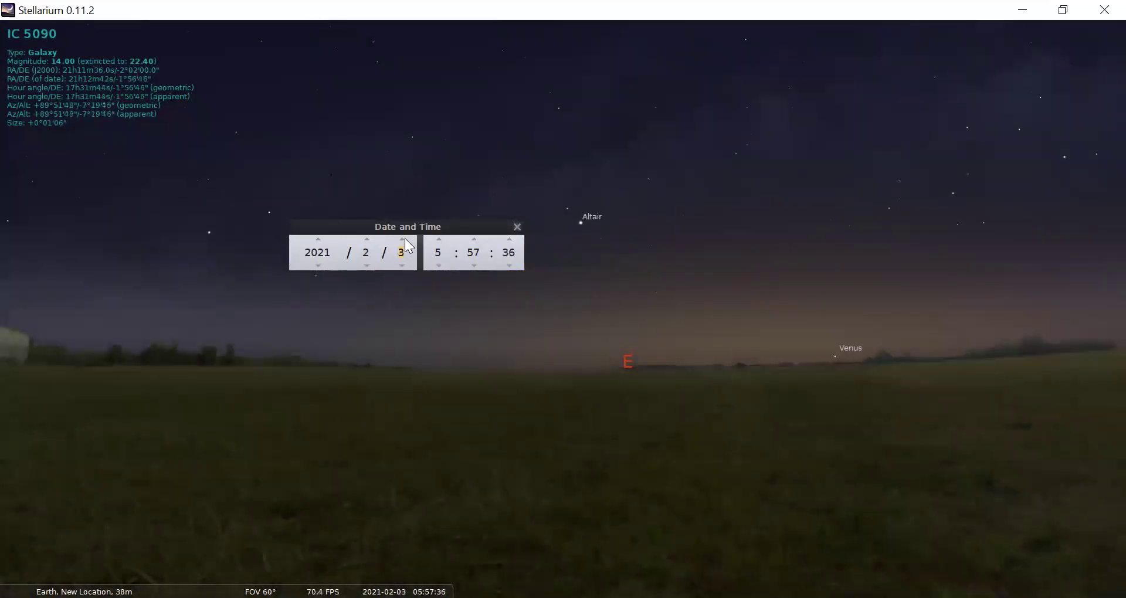
scroll(401, 240, "up", 2)
scroll(402, 240, "up", 2)
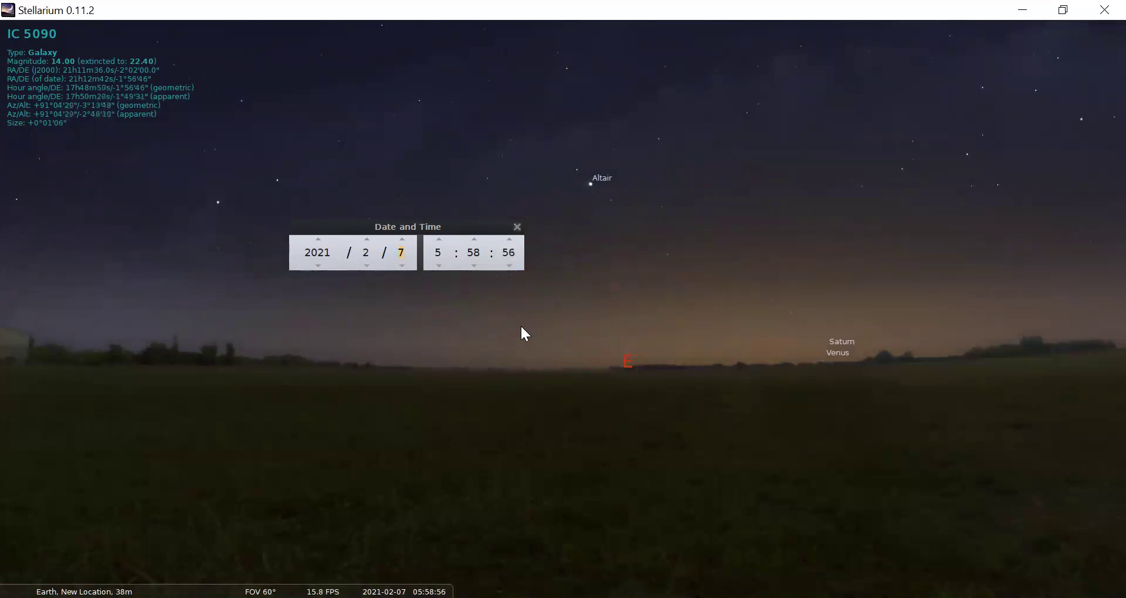
Step the date back to 5 February, advance to 13 February, then back to 12 February.
left_click(399, 264)
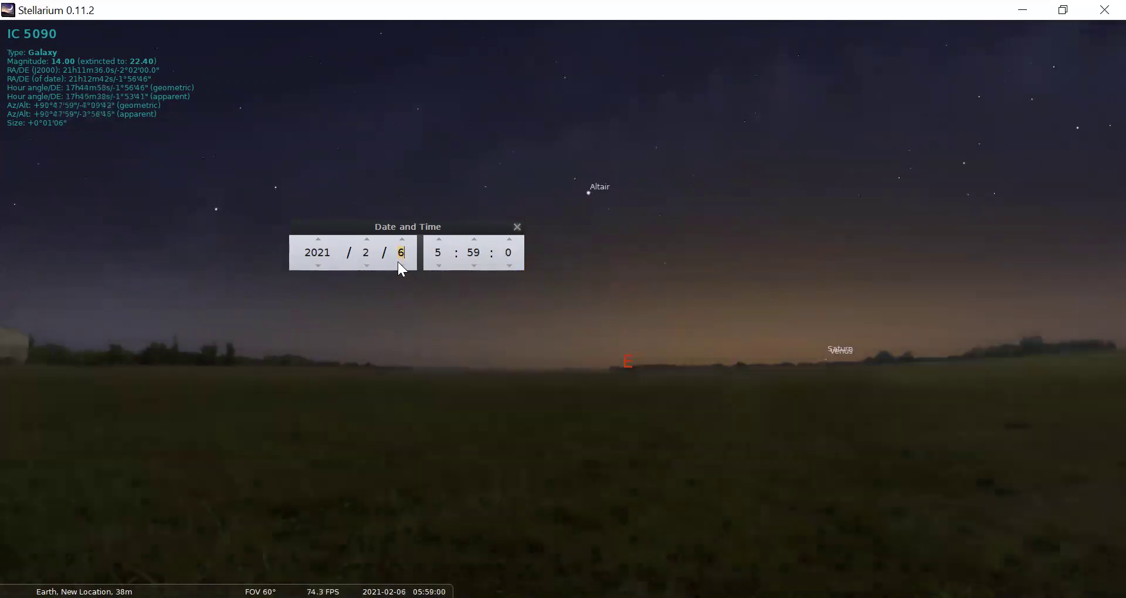
left_click(398, 263)
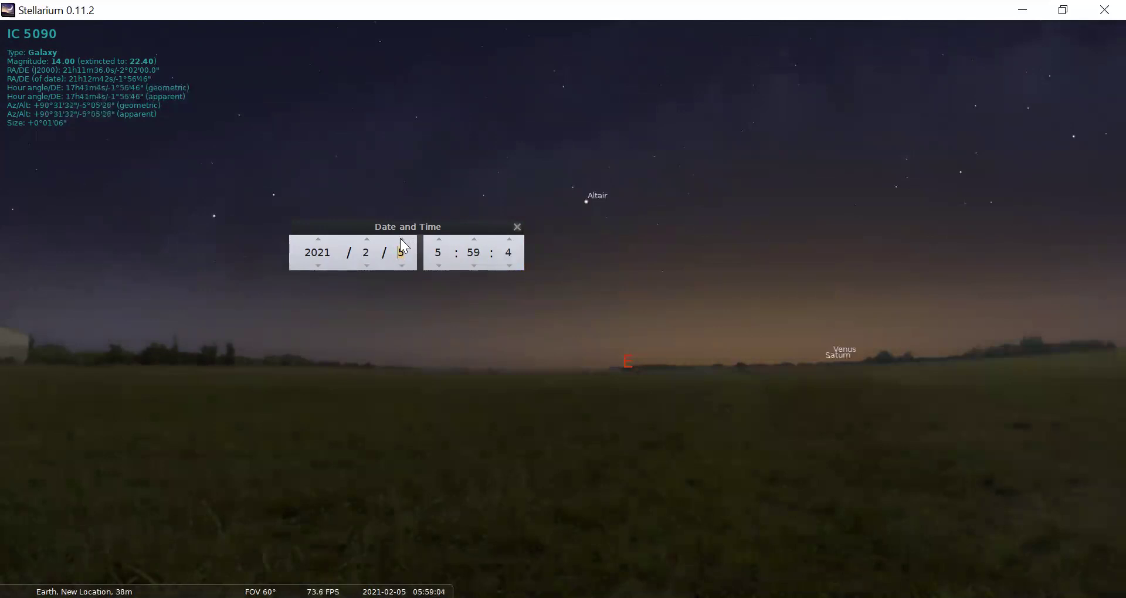
left_click(401, 238)
left_click(401, 238)
left_click(400, 238)
left_click(400, 238)
left_click(400, 238)
left_click(400, 239)
left_click(400, 238)
left_click(400, 239)
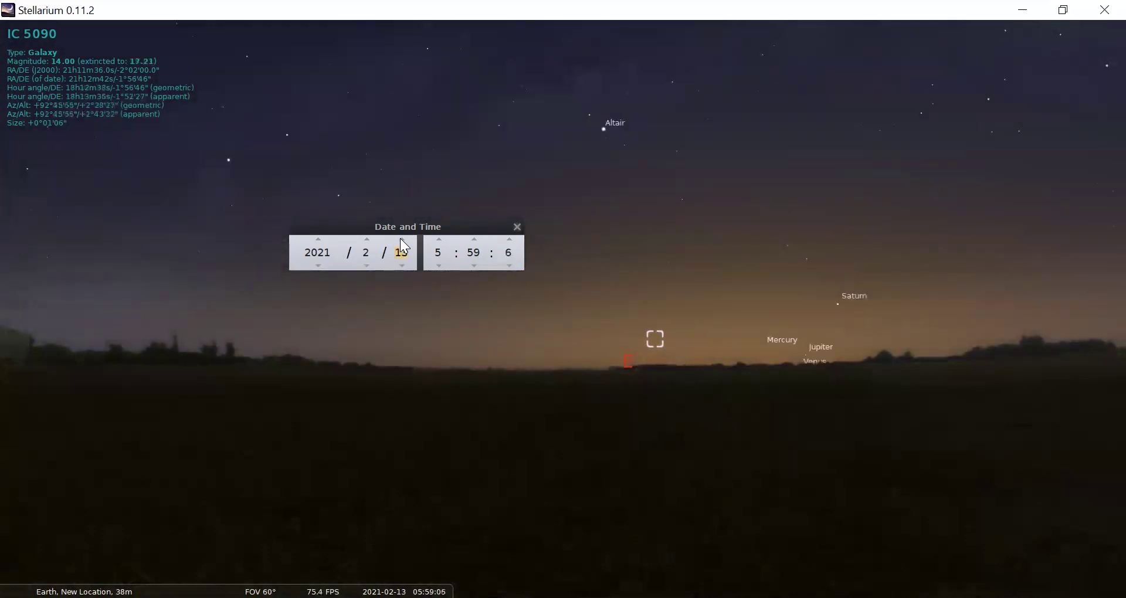
left_click(397, 261)
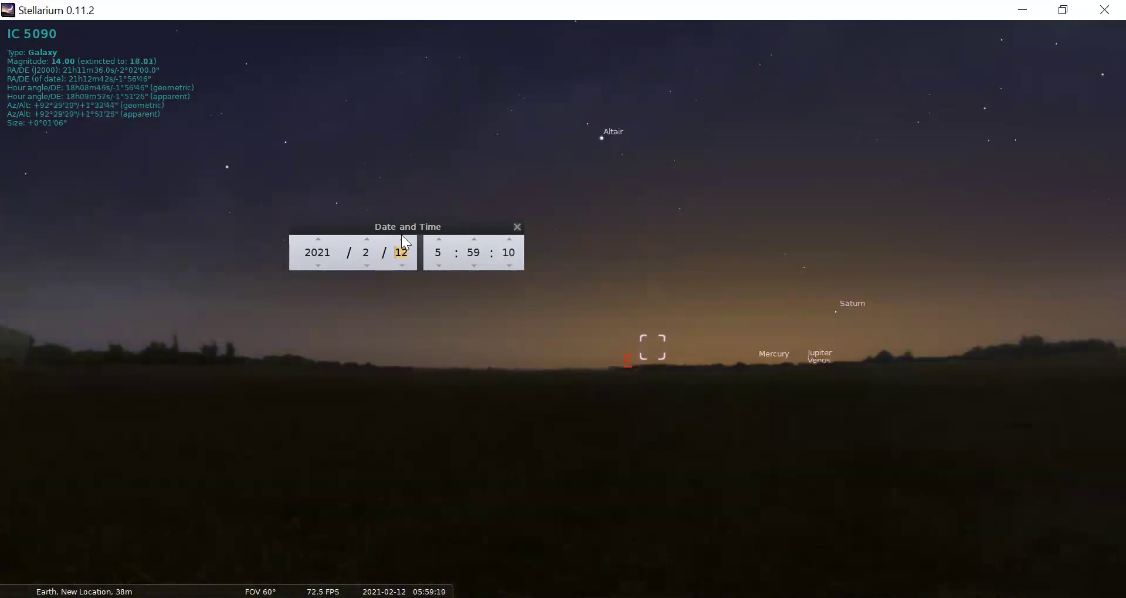
Advance the date one day at a time from 12 February into early March 2021.
left_click(402, 239)
left_click(402, 239)
left_click(402, 239)
left_click(402, 239)
left_click(402, 240)
left_click(401, 240)
left_click(402, 240)
left_click(402, 240)
left_click(402, 240)
left_click(402, 239)
left_click(401, 239)
left_click(402, 240)
left_click(402, 239)
left_click(402, 239)
left_click(402, 240)
left_click(401, 239)
left_click(401, 239)
left_click(402, 240)
left_click(402, 239)
left_click(402, 240)
Keep advancing the date from 5 March to 19 March 2021.
left_click(402, 239)
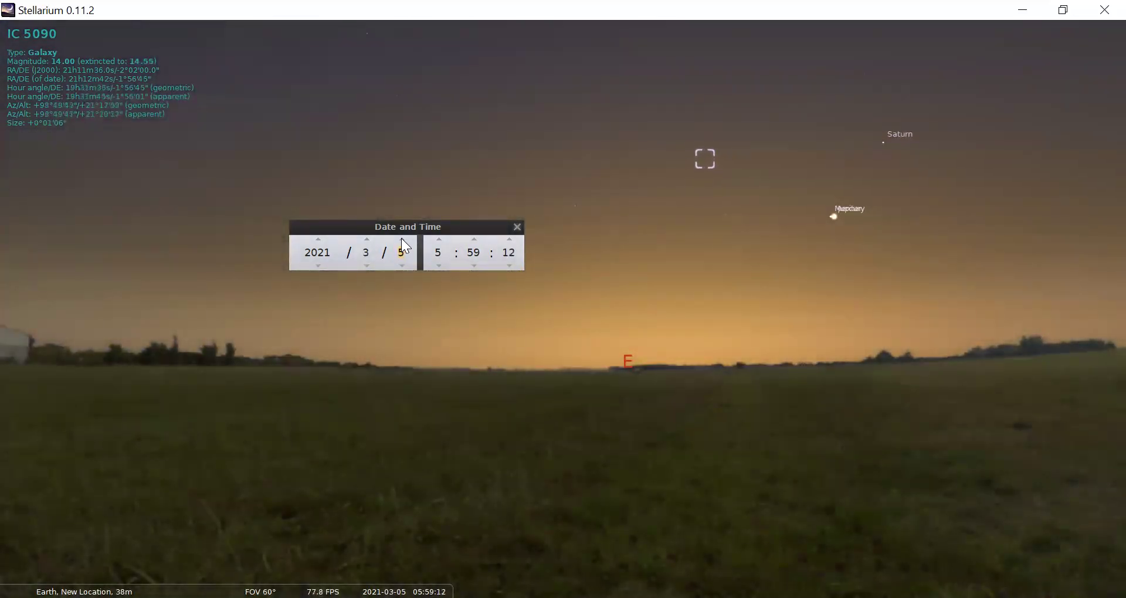
left_click(402, 239)
left_click(402, 239)
left_click(402, 240)
left_click(402, 239)
left_click(401, 239)
left_click(402, 240)
left_click(402, 239)
left_click(402, 240)
left_click(402, 239)
left_click(402, 240)
left_click(402, 240)
left_click(402, 239)
left_click(402, 239)
left_click(401, 239)
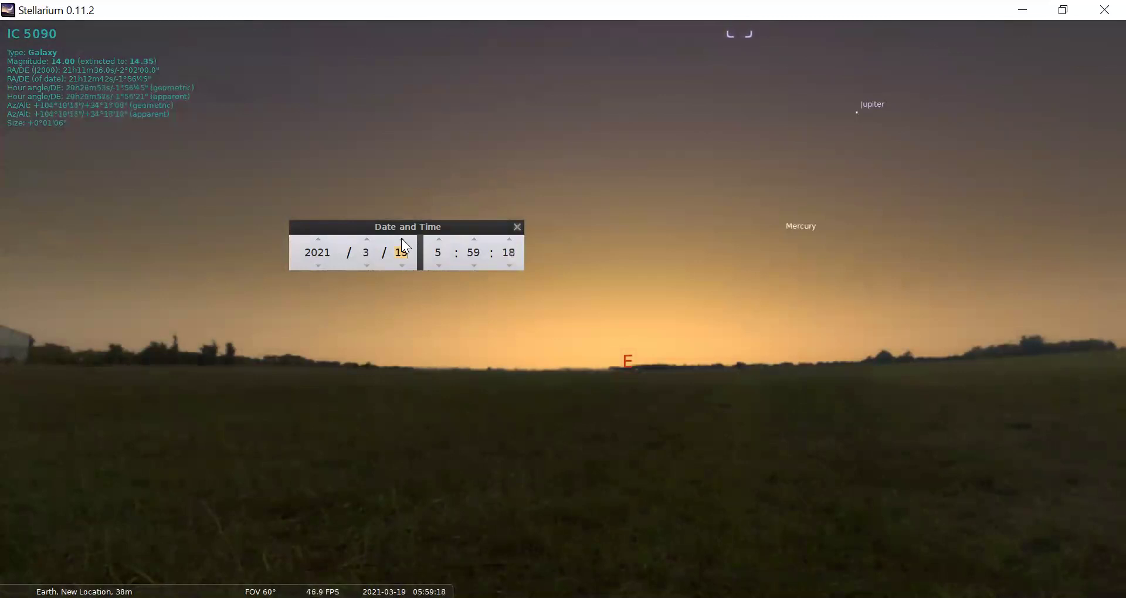
Step back to 18 March, delete the day's leading digit, and adjust the date to 2021-02-20.
left_click(403, 265)
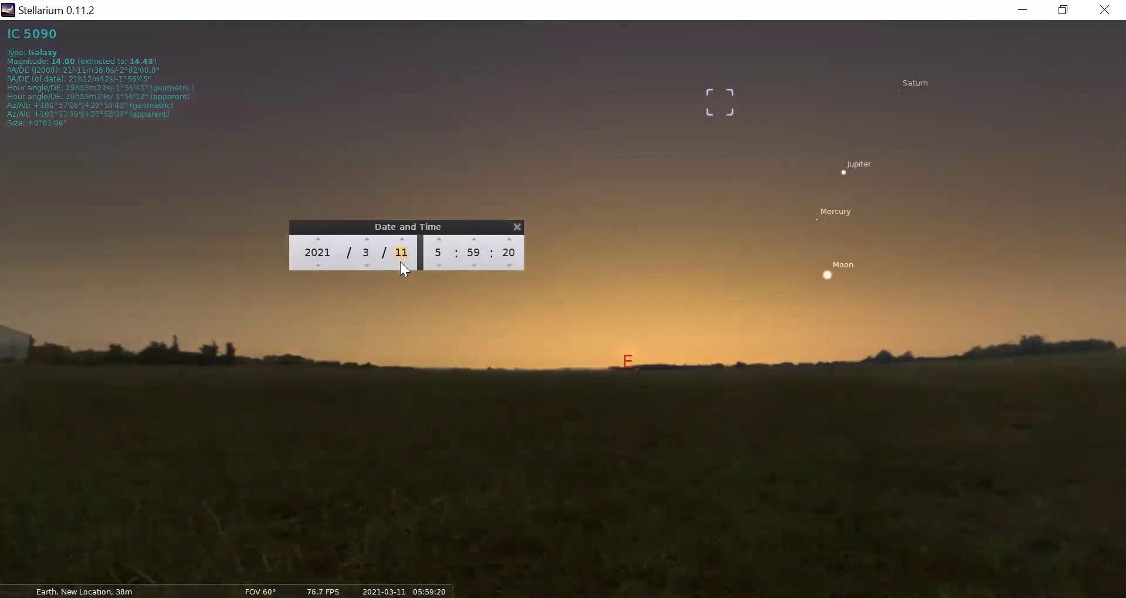
key("Delete")
scroll(402, 263, "down", 10)
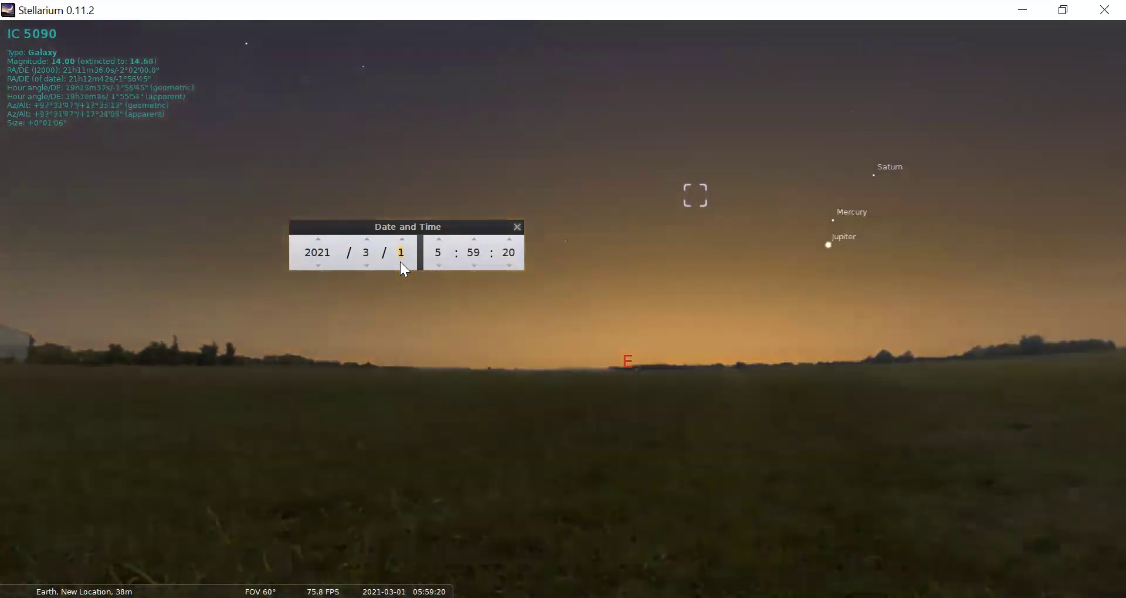
scroll(402, 264, "down", 10)
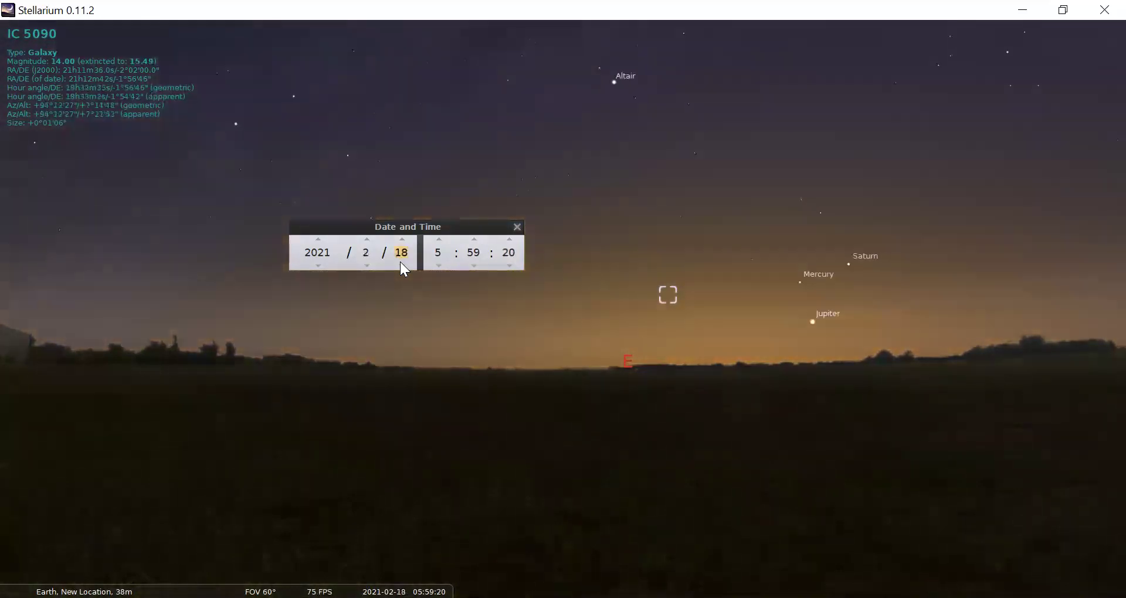
scroll(401, 264, "down", 11)
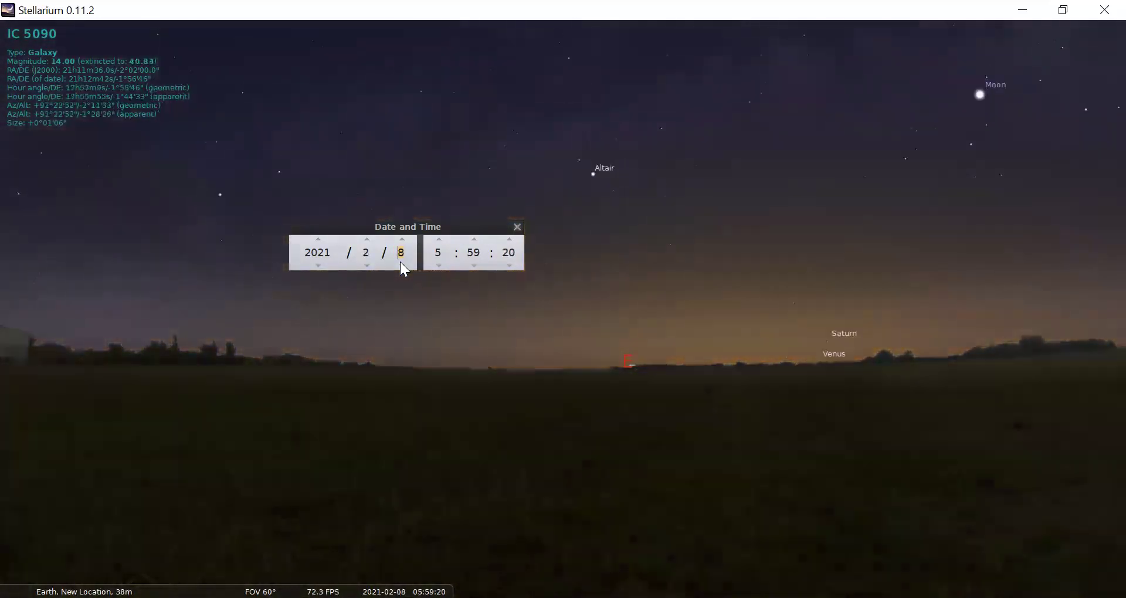
scroll(401, 263, "down", 2)
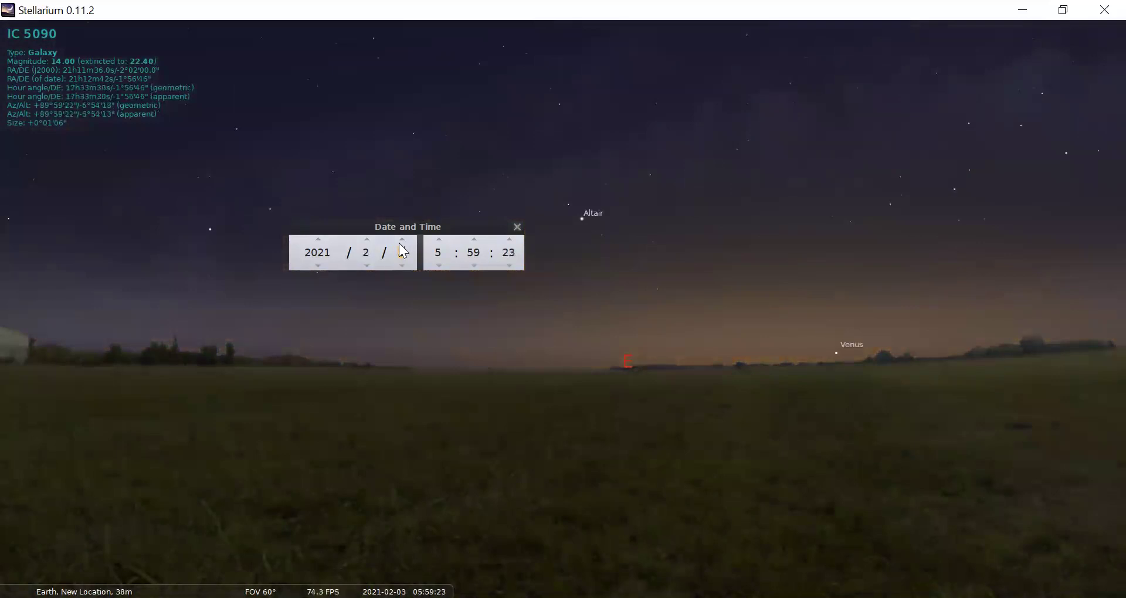
scroll(401, 241, "up", 7)
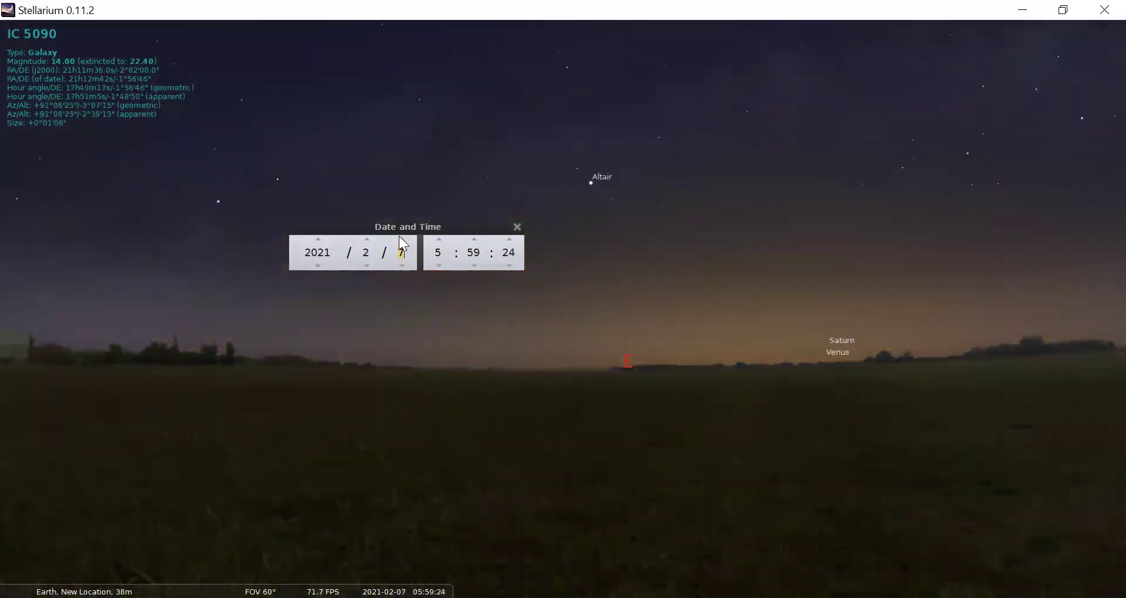
scroll(402, 241, "up", 10)
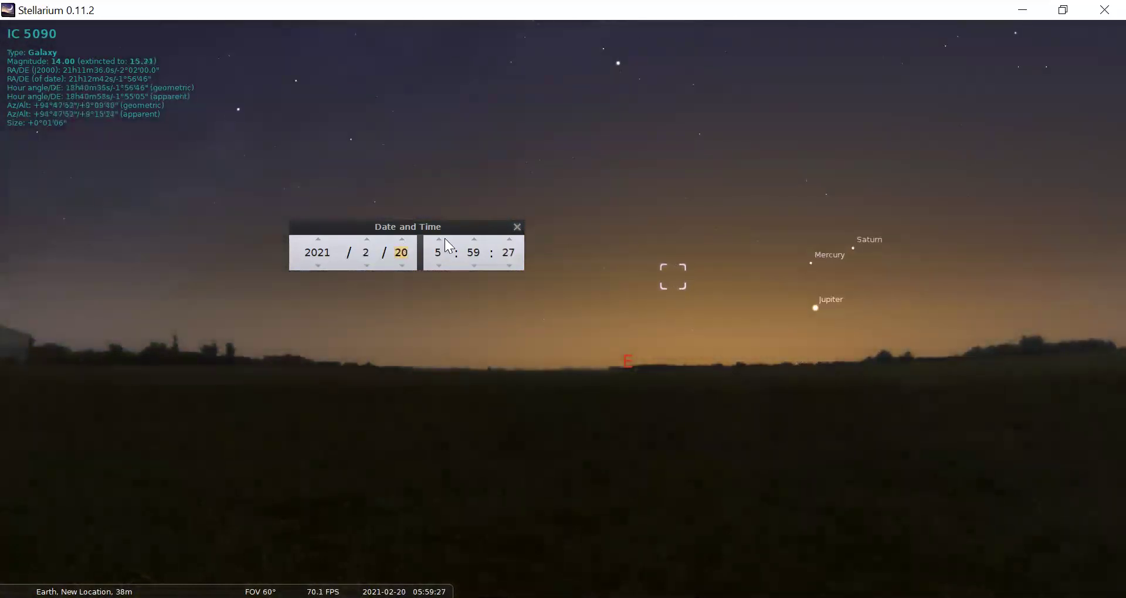
Switch off Atmosphere [A] and Ground [G] so the Sun and Venus appear below the horizon.
mouse_move(146, 589)
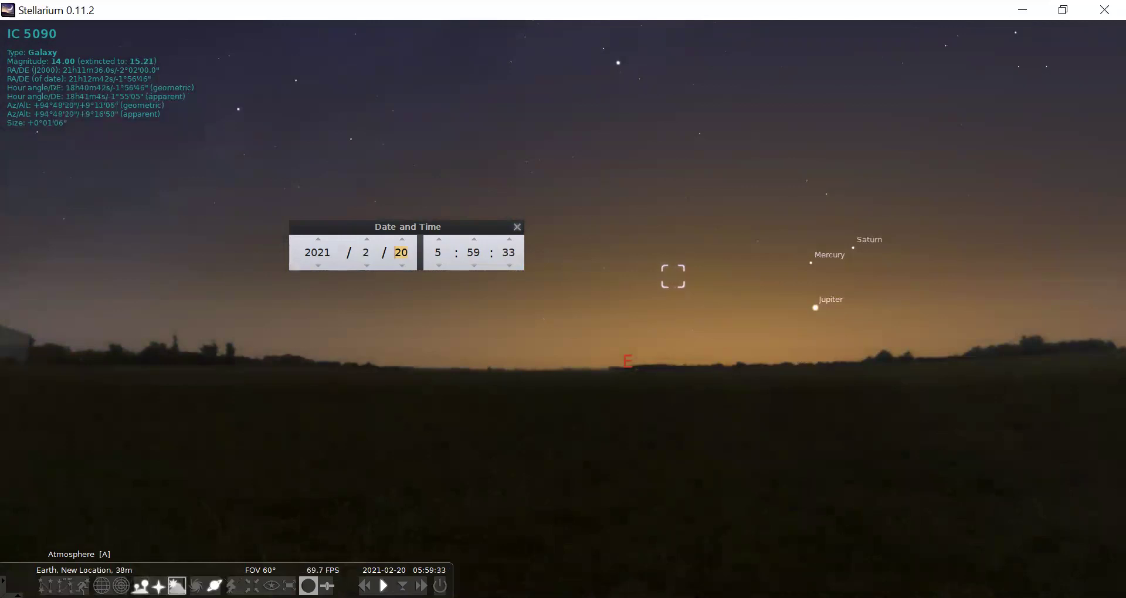
left_click(177, 585)
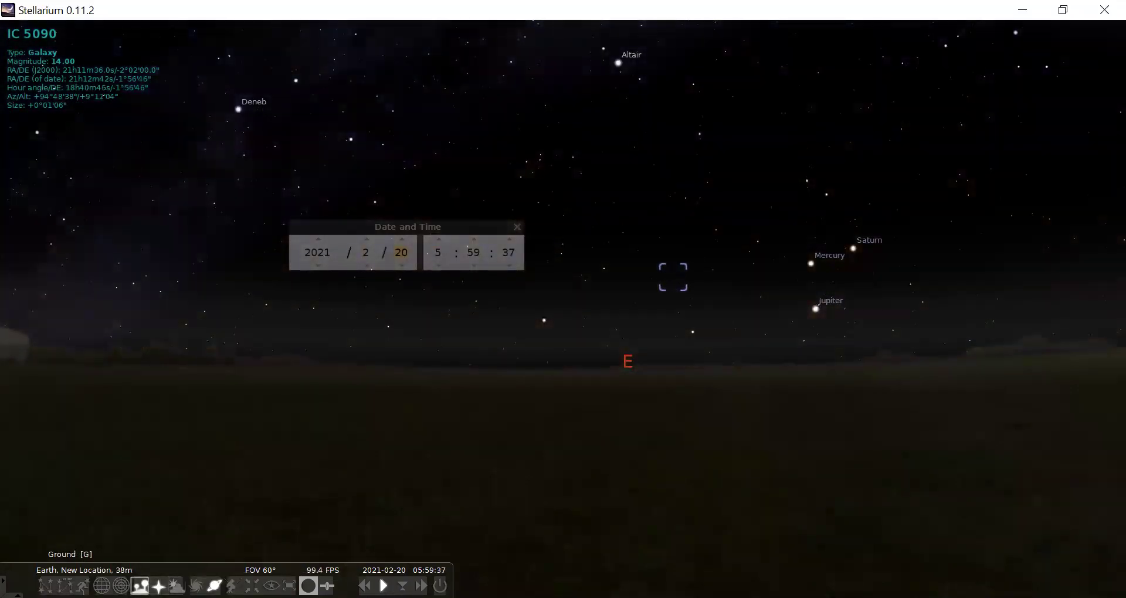
left_click(139, 585)
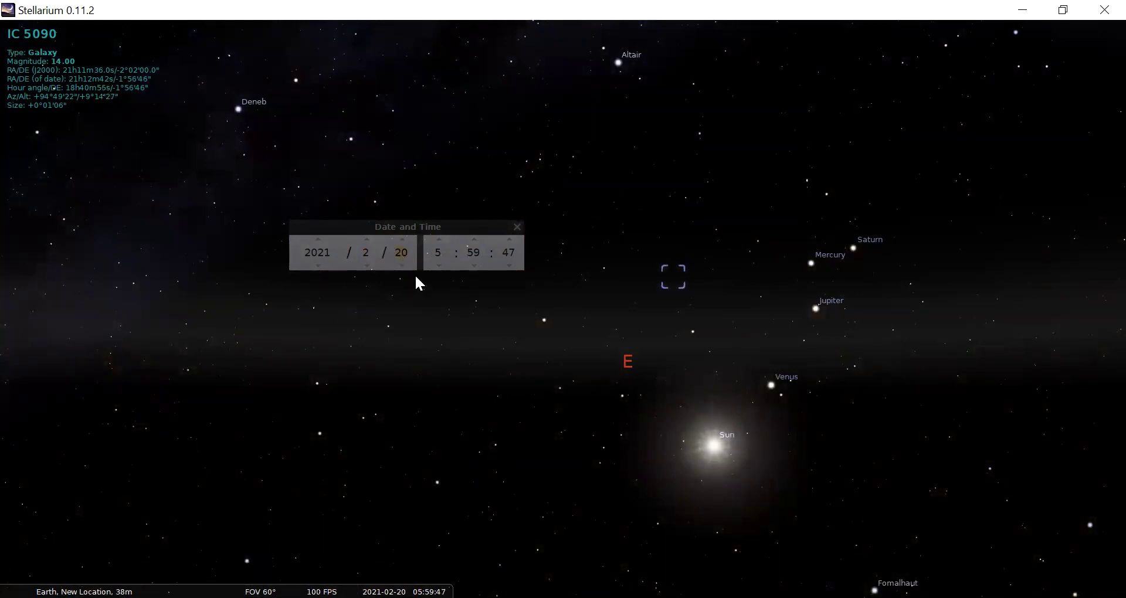
Turn on constellation artwork and constellation lines, then pan the sky across the horizon.
mouse_move(82, 586)
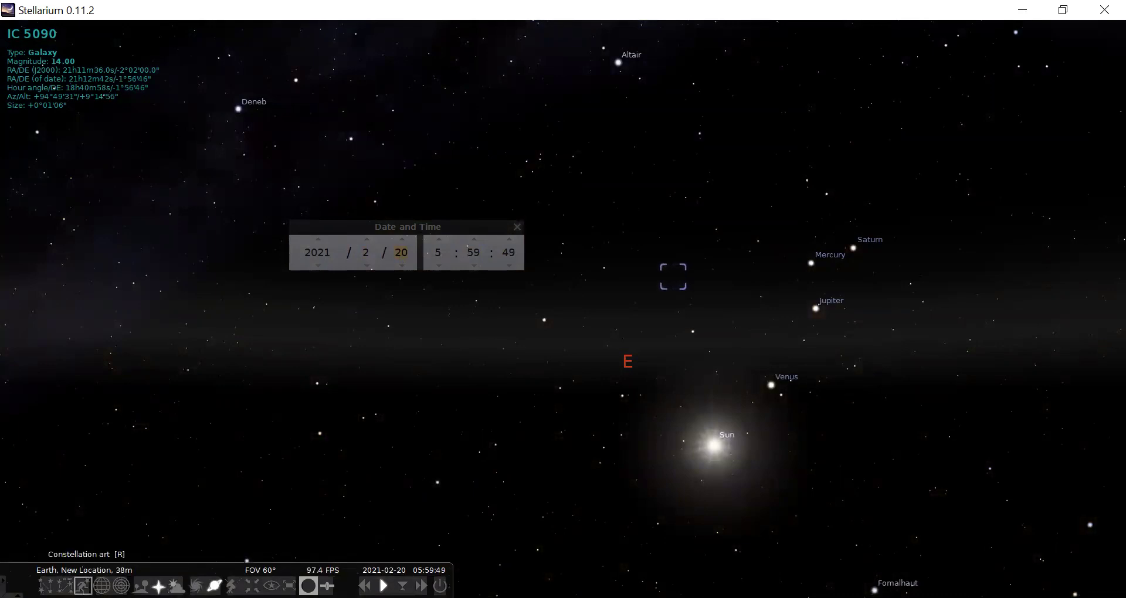
left_click(83, 585)
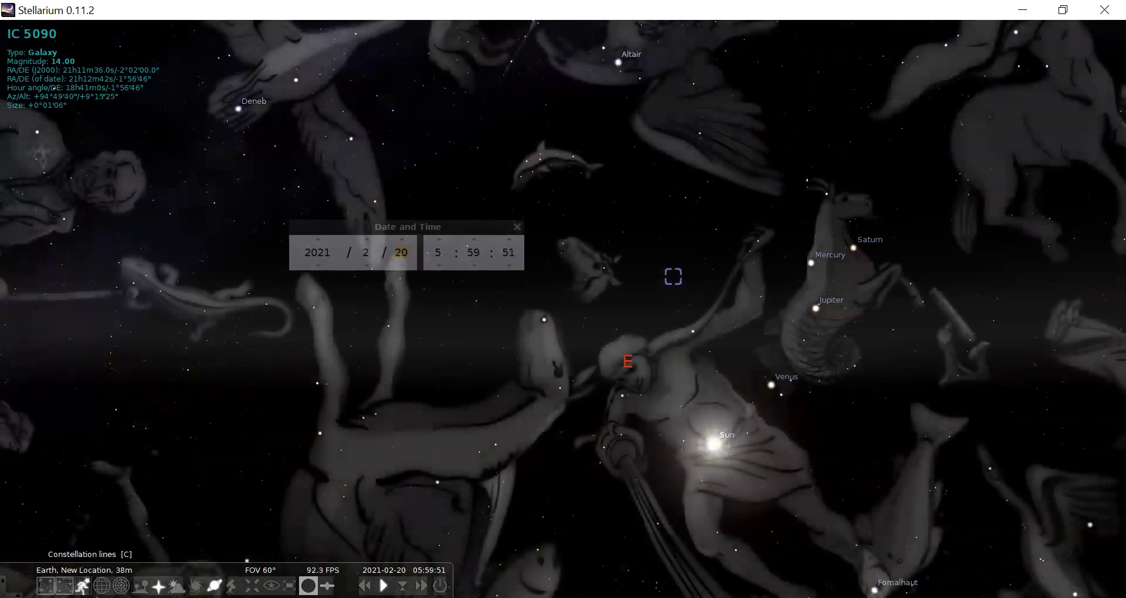
left_click(46, 585)
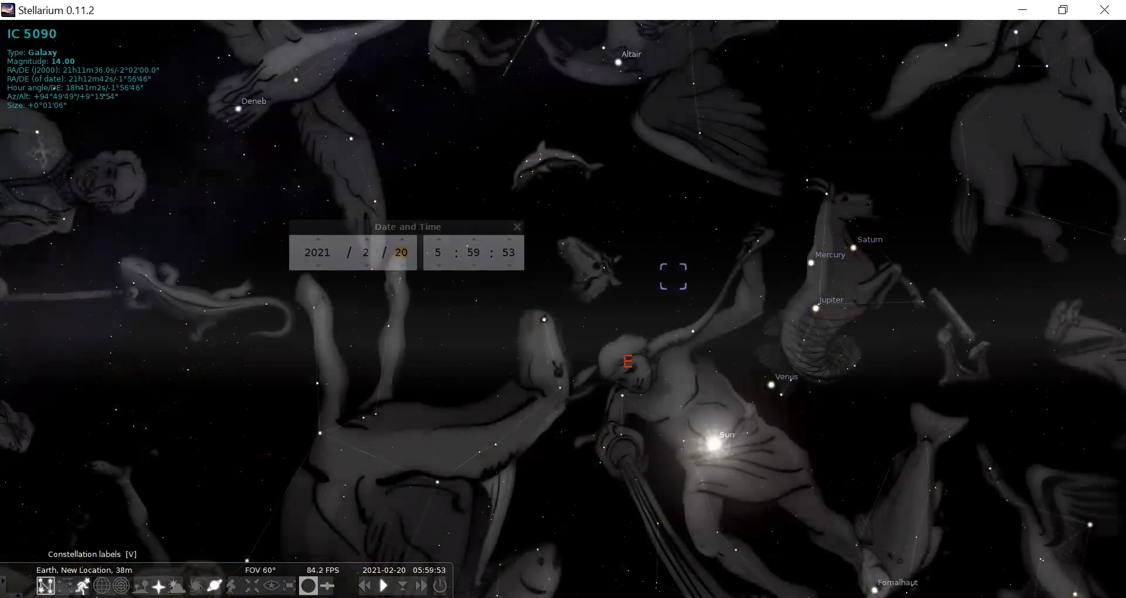
left_click_drag(641, 211, 649, 94)
left_click_drag(599, 385, 794, 45)
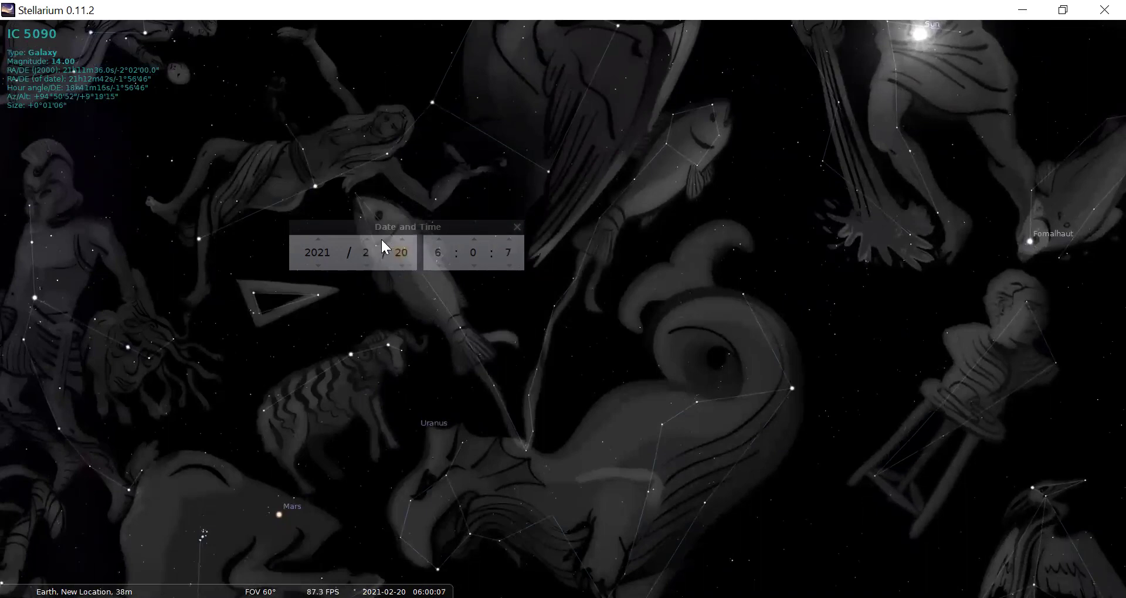
Set the date to 21 March 2021 and centre the Sun and Venus in view.
left_click(365, 240)
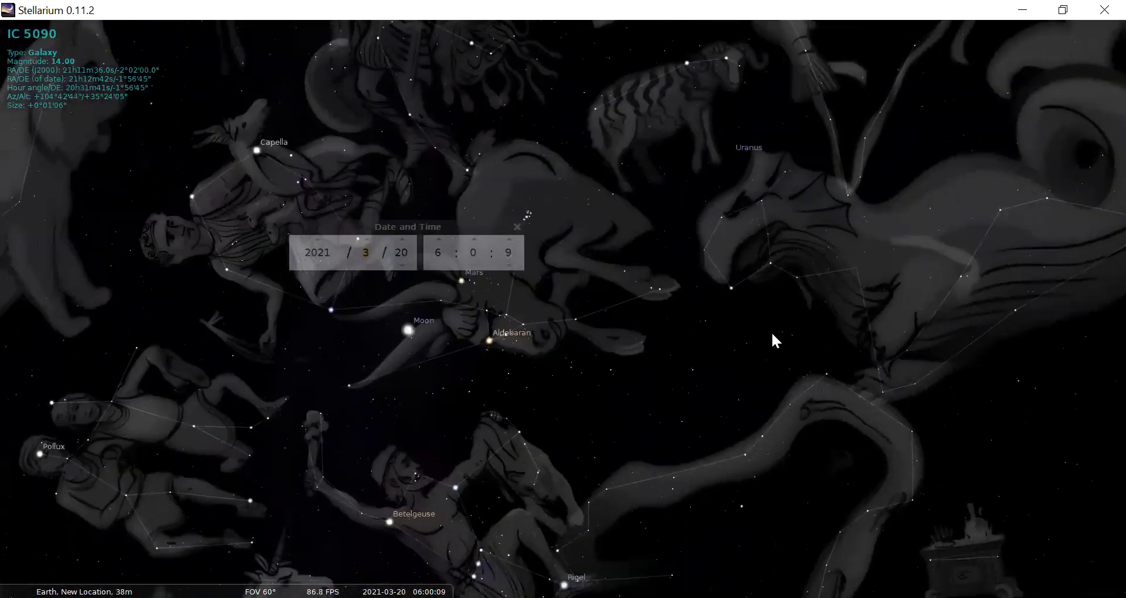
left_click_drag(772, 332, 317, 528)
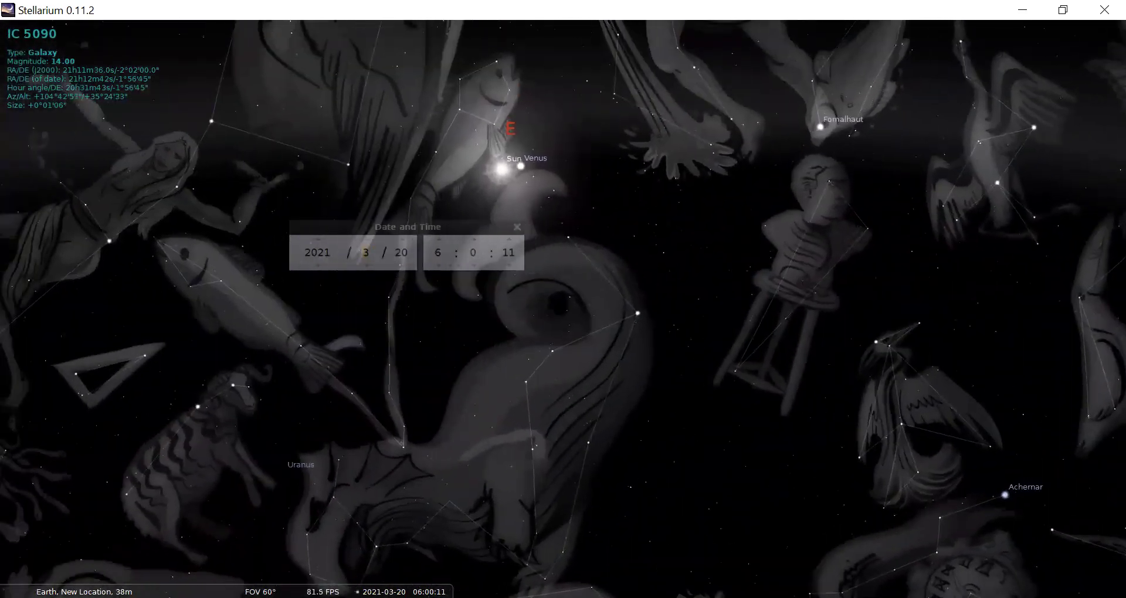
left_click(401, 238)
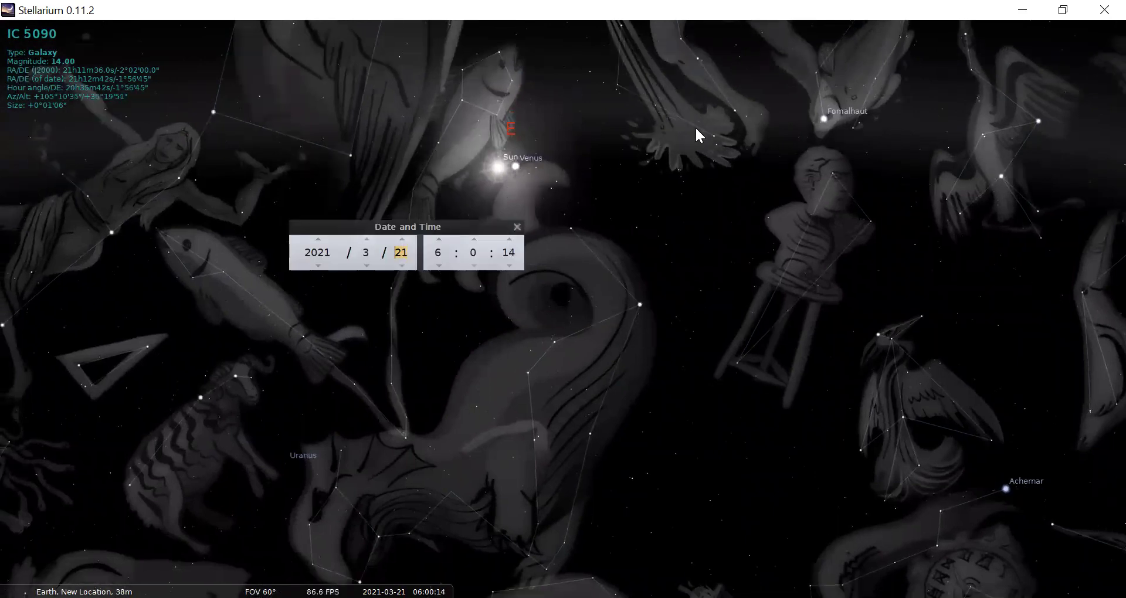
left_click_drag(695, 125, 858, 213)
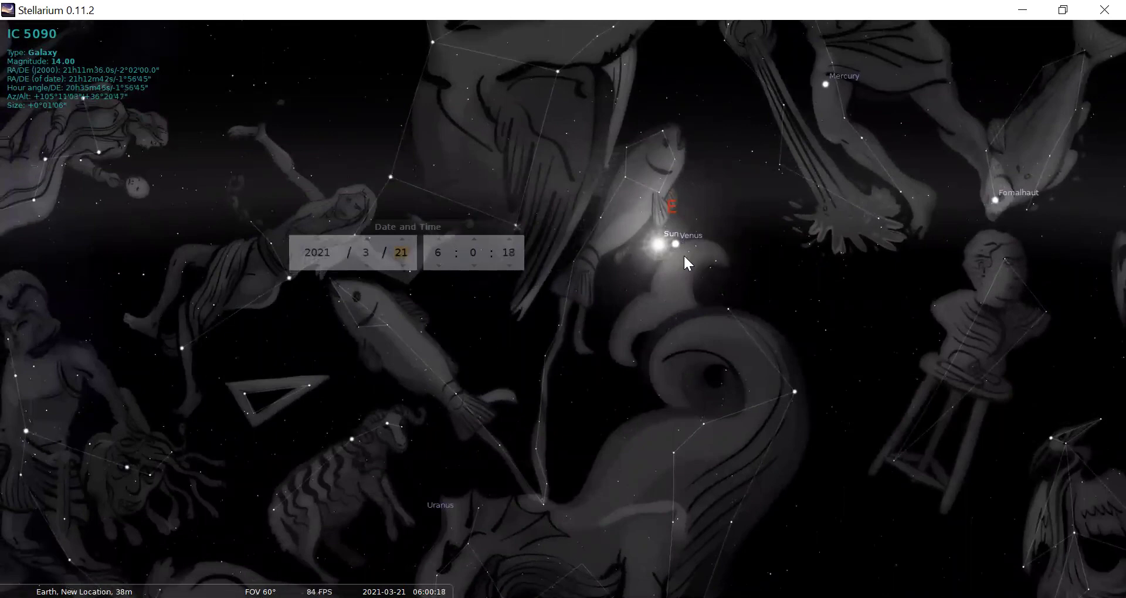
Toggle the constellation artwork off and back on, leaving it shown.
mouse_move(97, 572)
left_click(82, 585)
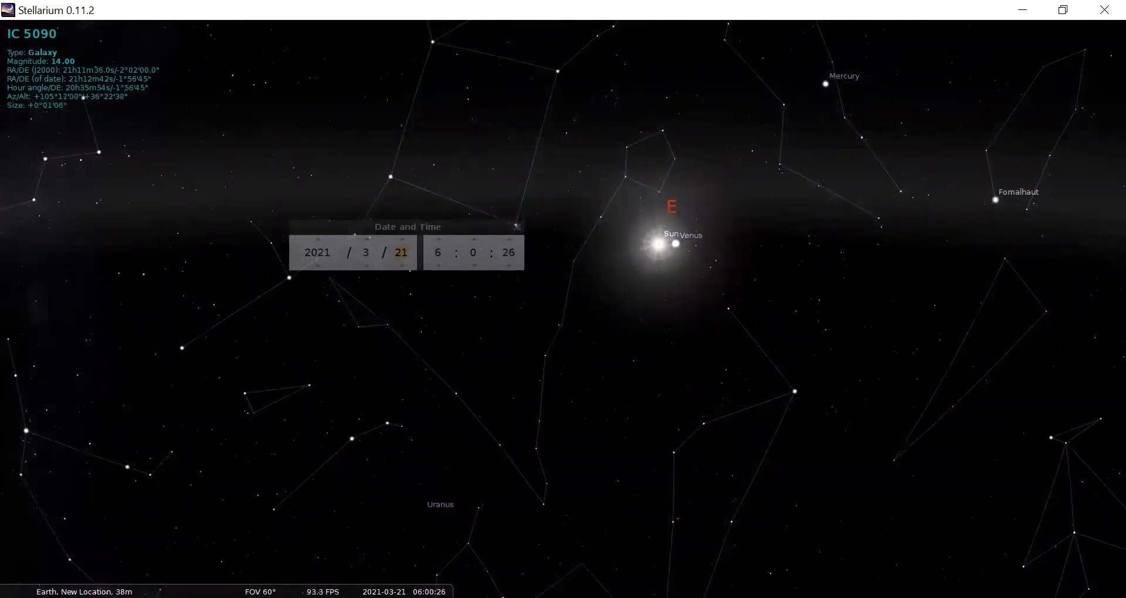
mouse_move(151, 557)
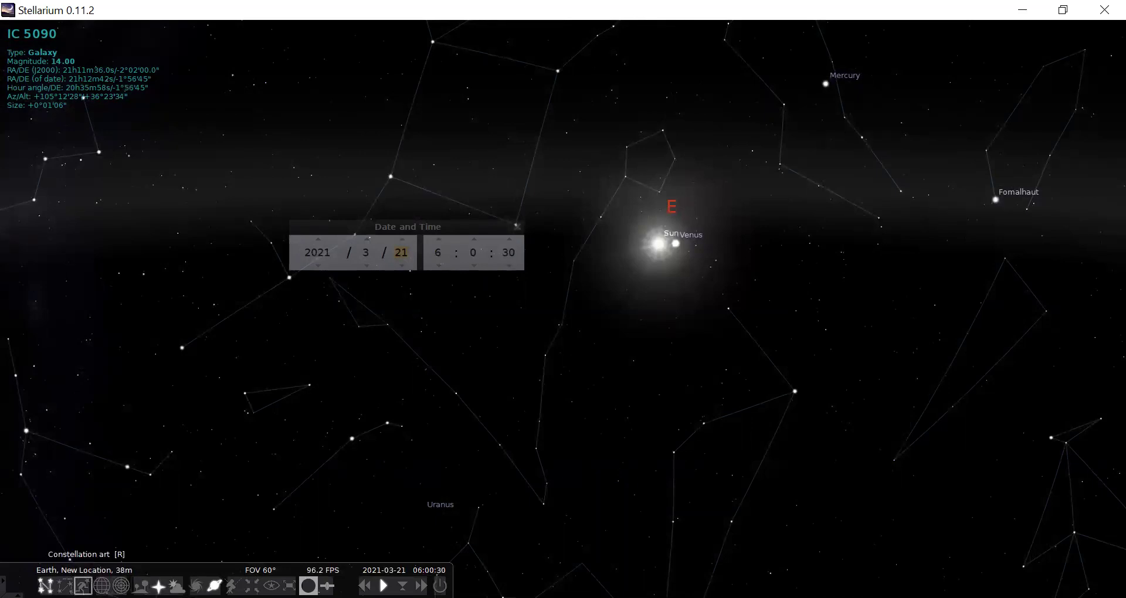
left_click(83, 585)
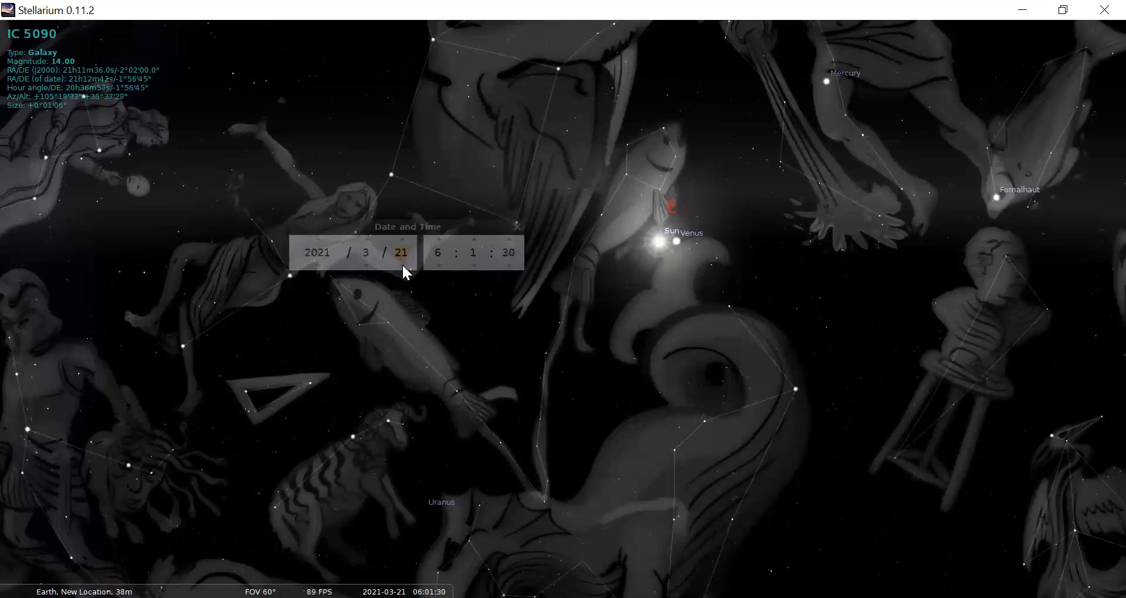
Advance the date forward into late May 2021.
scroll(401, 242, "up", 4)
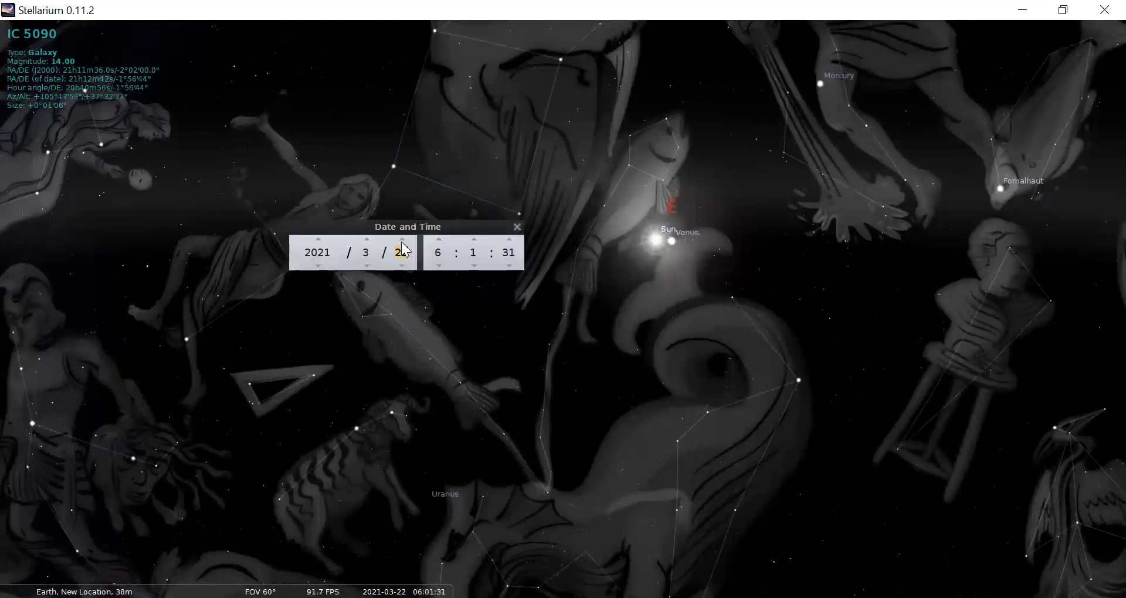
scroll(402, 242, "up", 10)
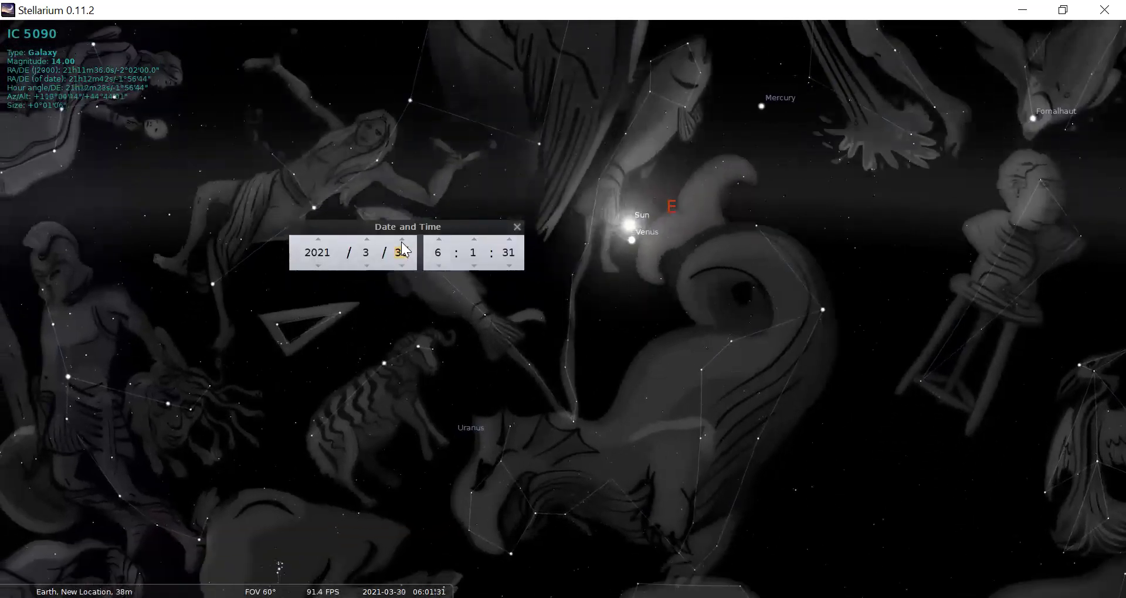
scroll(402, 242, "up", 1)
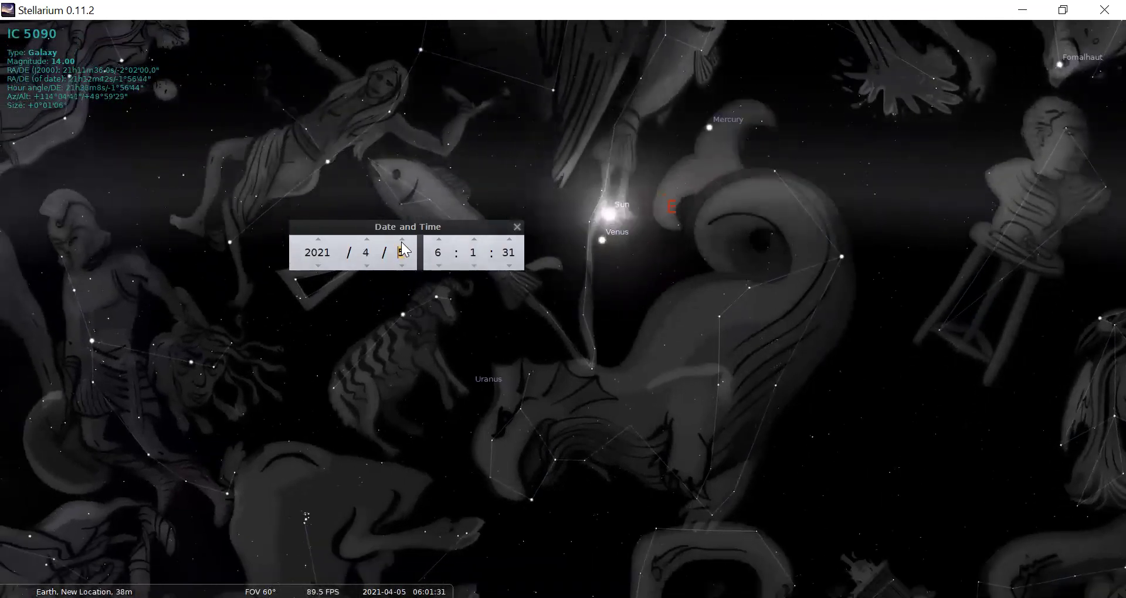
scroll(401, 242, "up", 10)
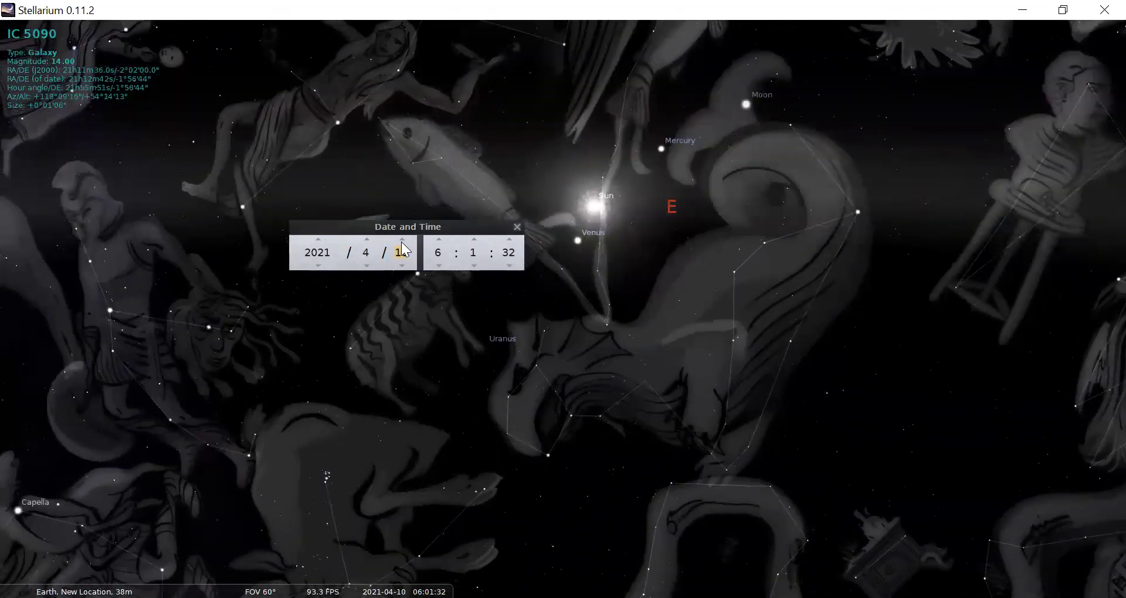
scroll(402, 242, "up", 10)
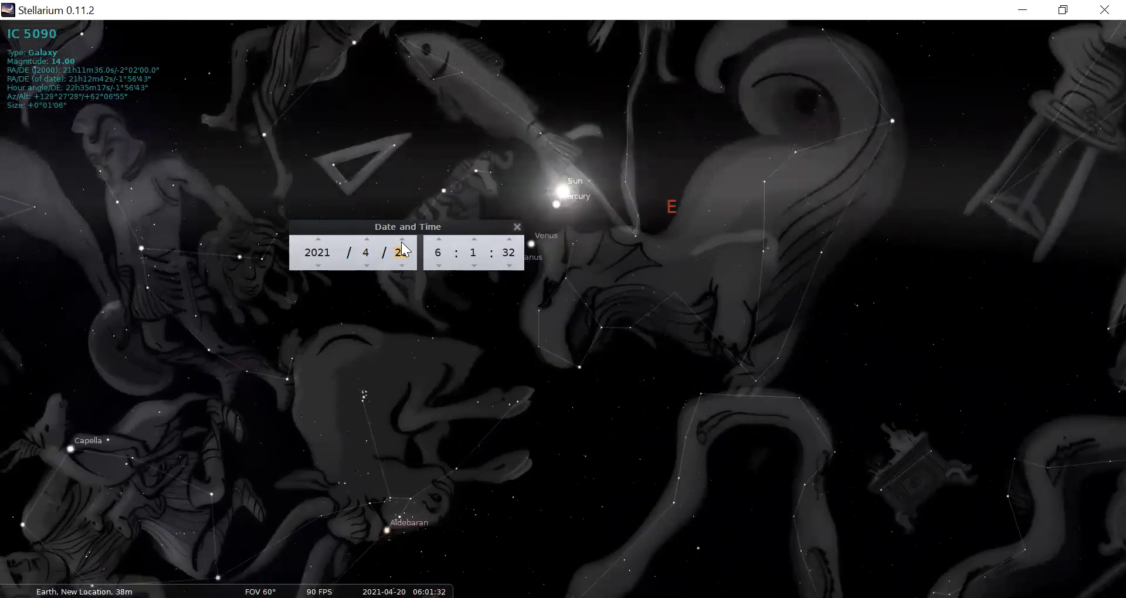
scroll(402, 242, "up", 10)
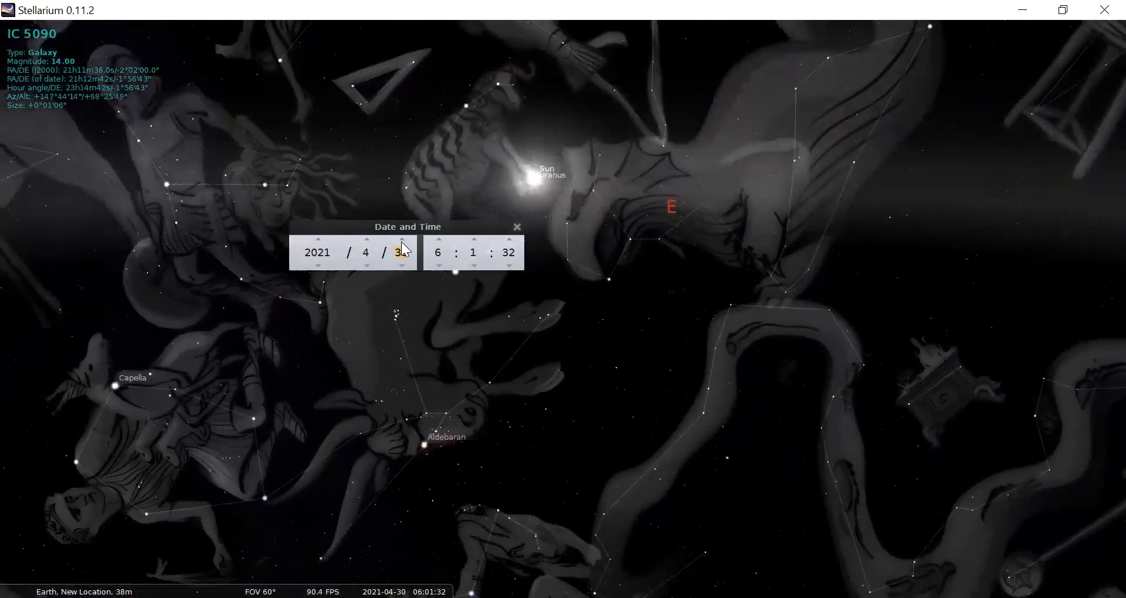
scroll(404, 249, "up", 9)
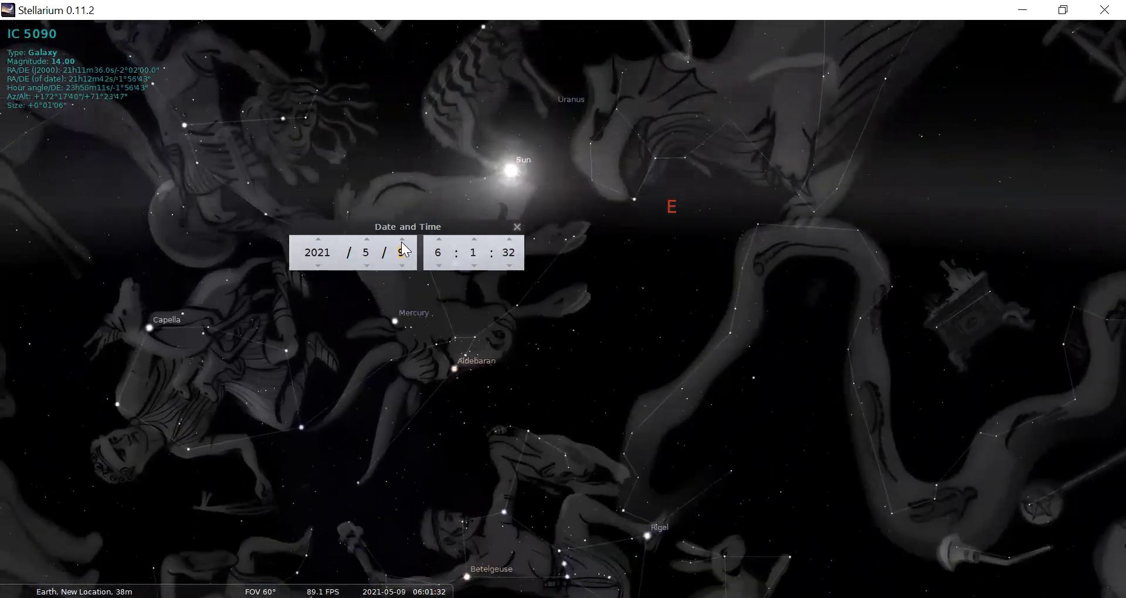
scroll(404, 249, "up", 8)
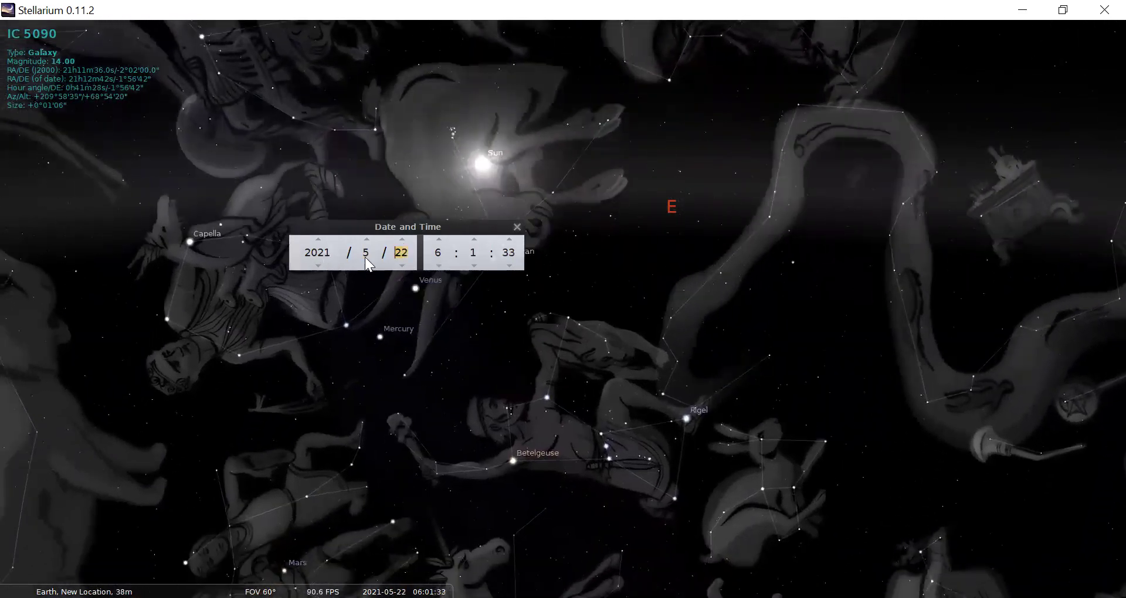
Roll the date back to 2021-03-19 at about 06:01.
scroll(397, 259, "down", 8)
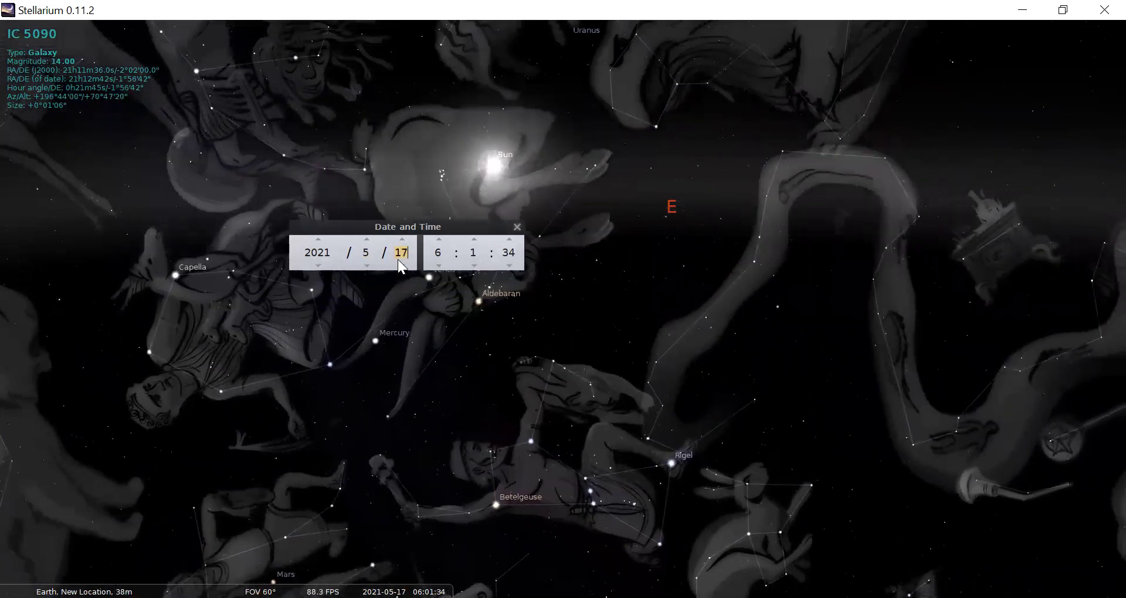
scroll(397, 259, "down", 10)
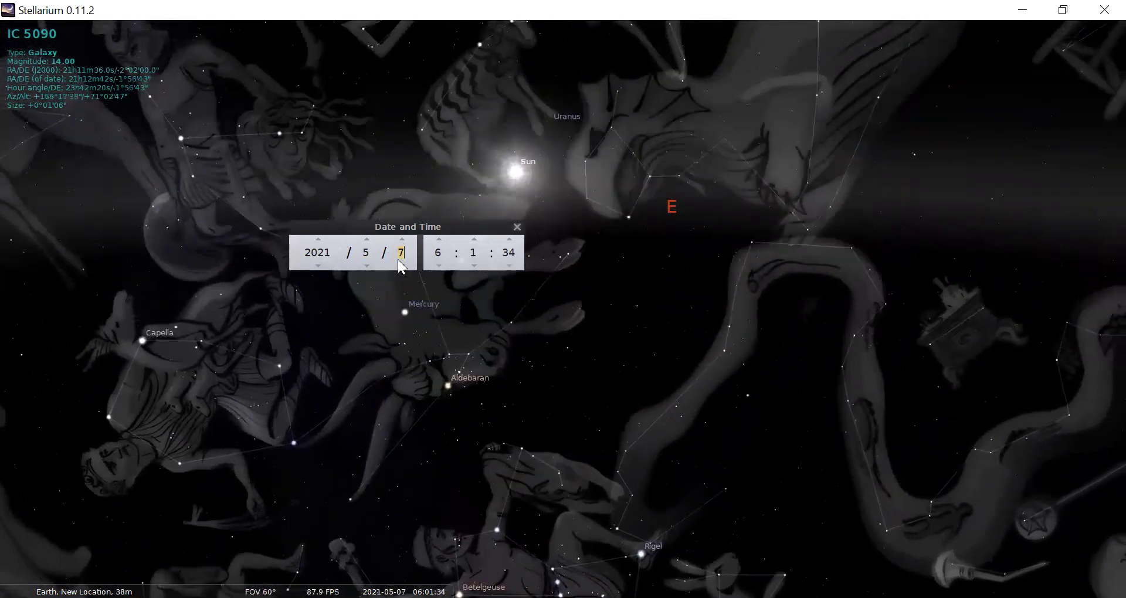
scroll(398, 259, "down", 10)
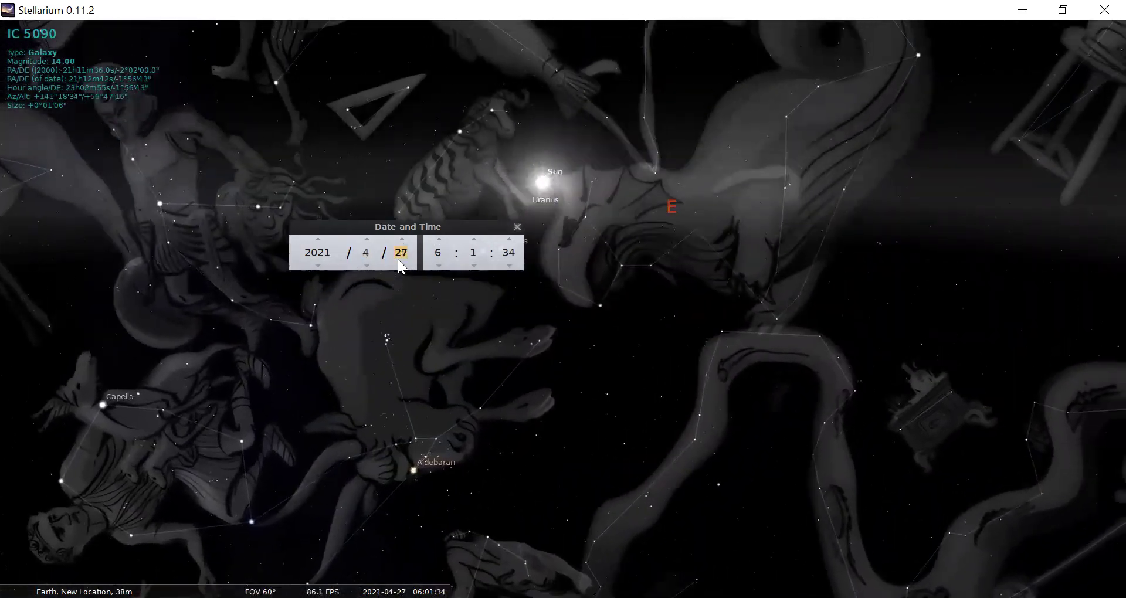
scroll(398, 259, "down", 9)
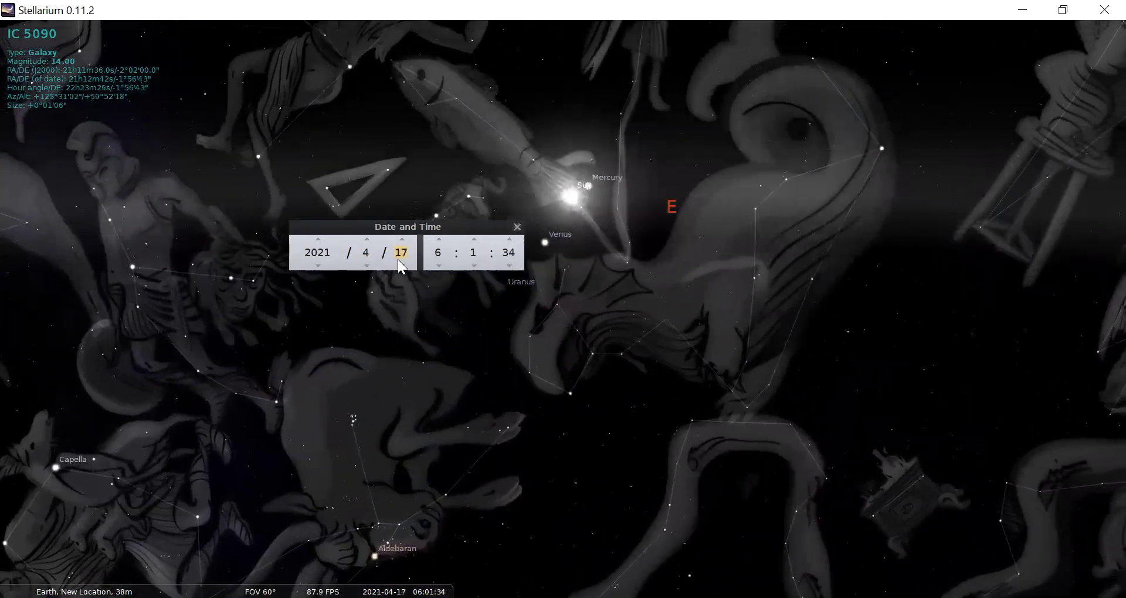
scroll(397, 259, "down", 10)
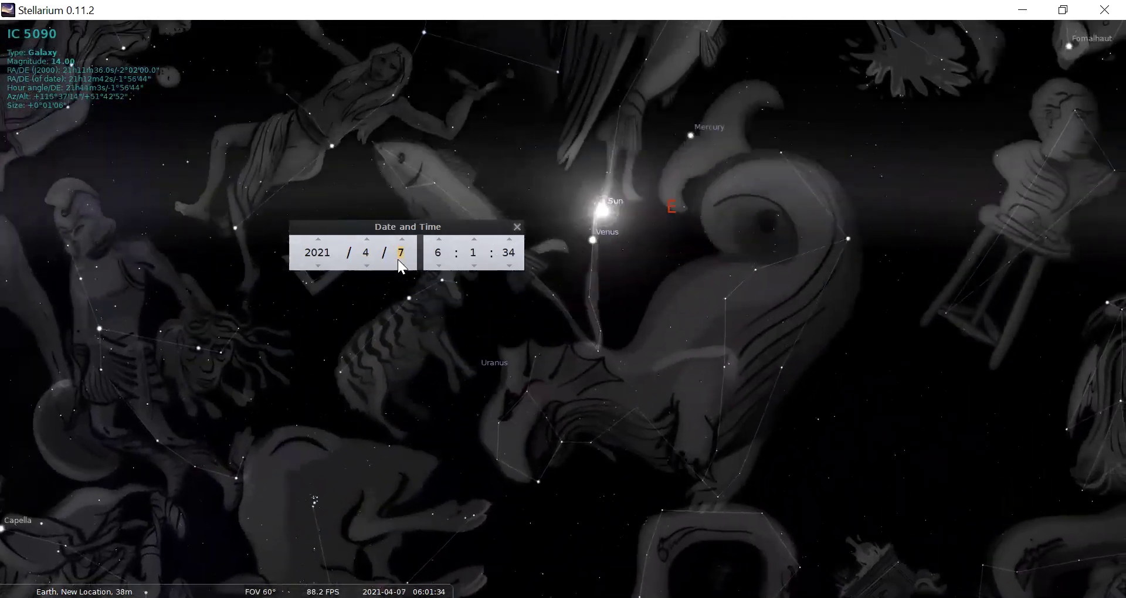
scroll(398, 259, "down", 11)
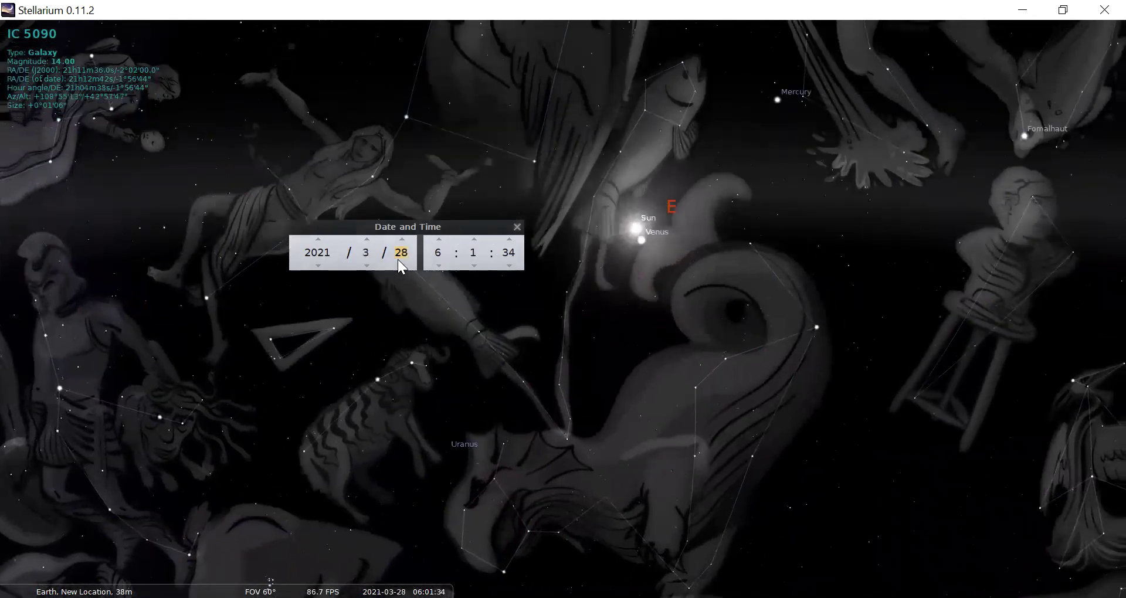
scroll(397, 259, "down", 6)
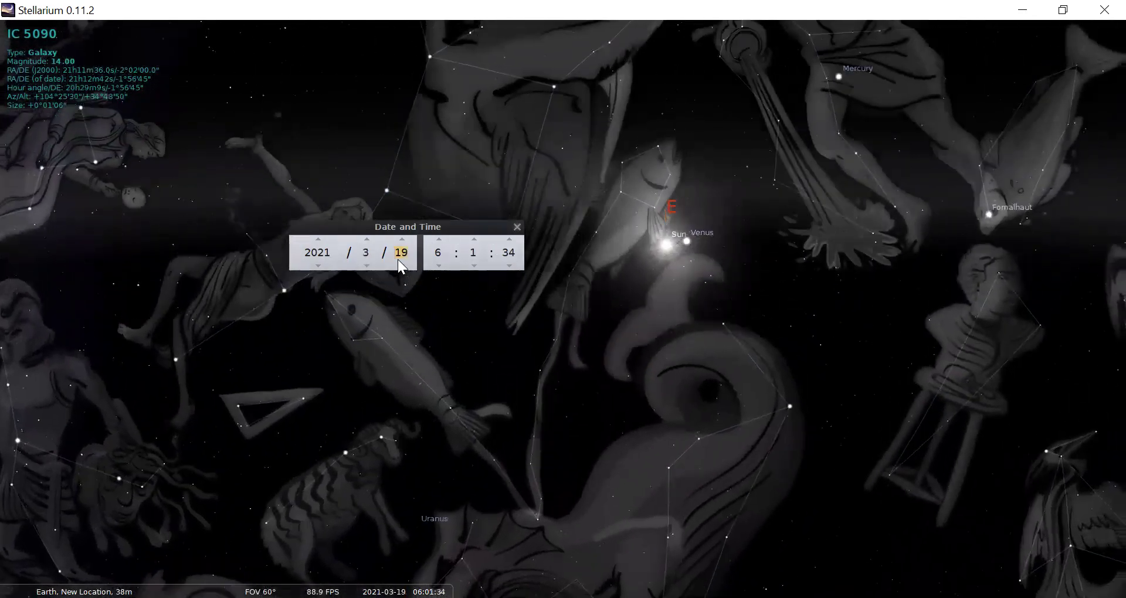
Set the day to 20 March and retype the year's leading digits as '30', giving 3021.
left_click(400, 241)
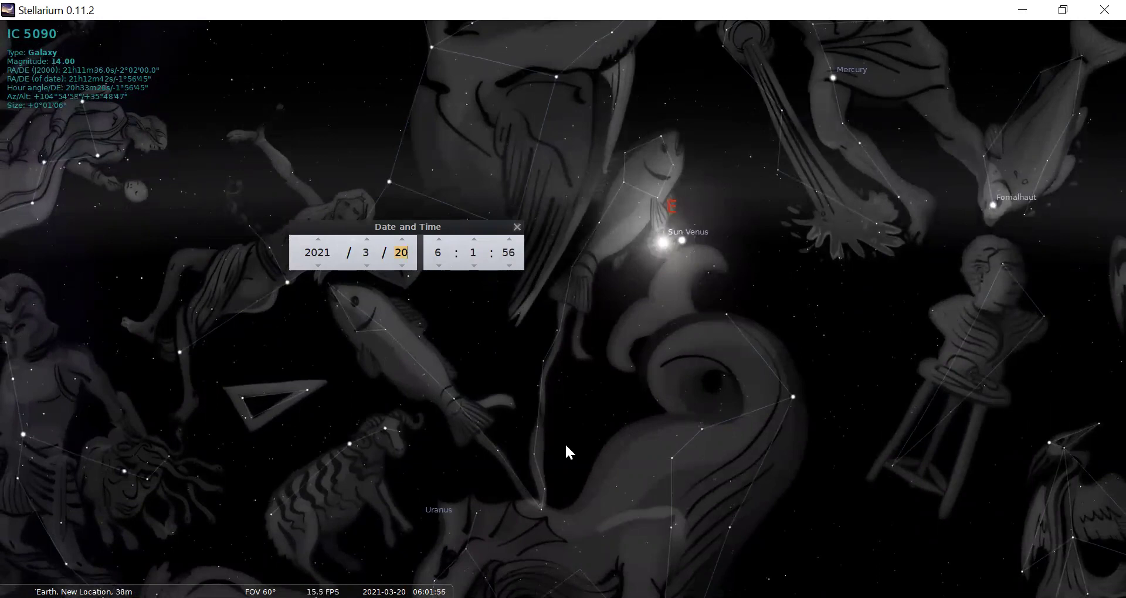
left_click(306, 252)
key("BackSpace")
key("BackSpace")
type("30")
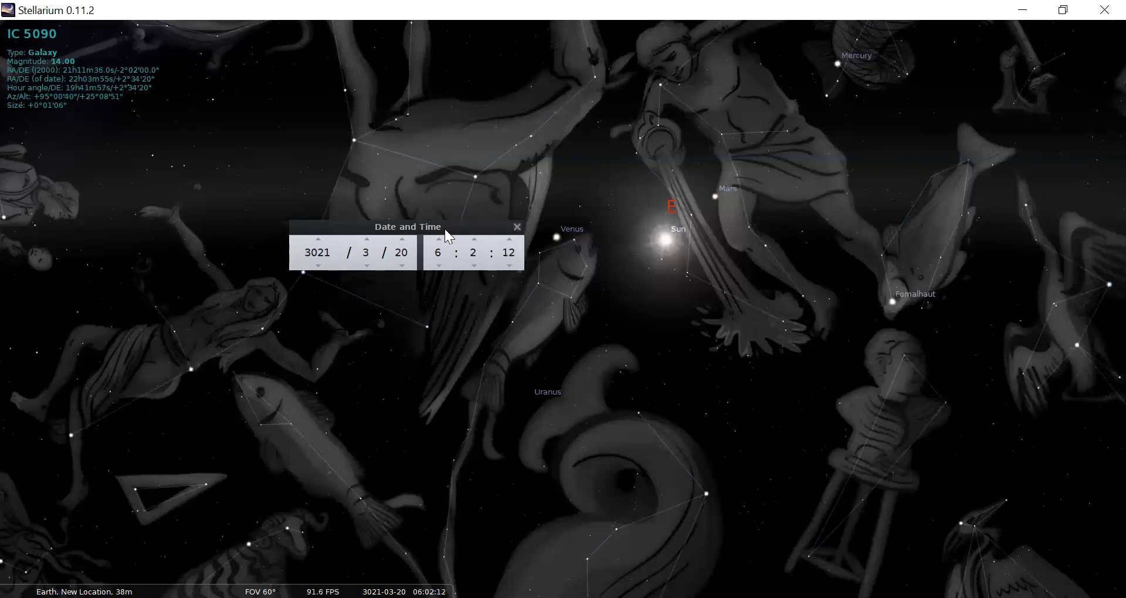
Set the day to 21 March and retype the year's leading digits as '20', leaving year 221.
left_click(402, 240)
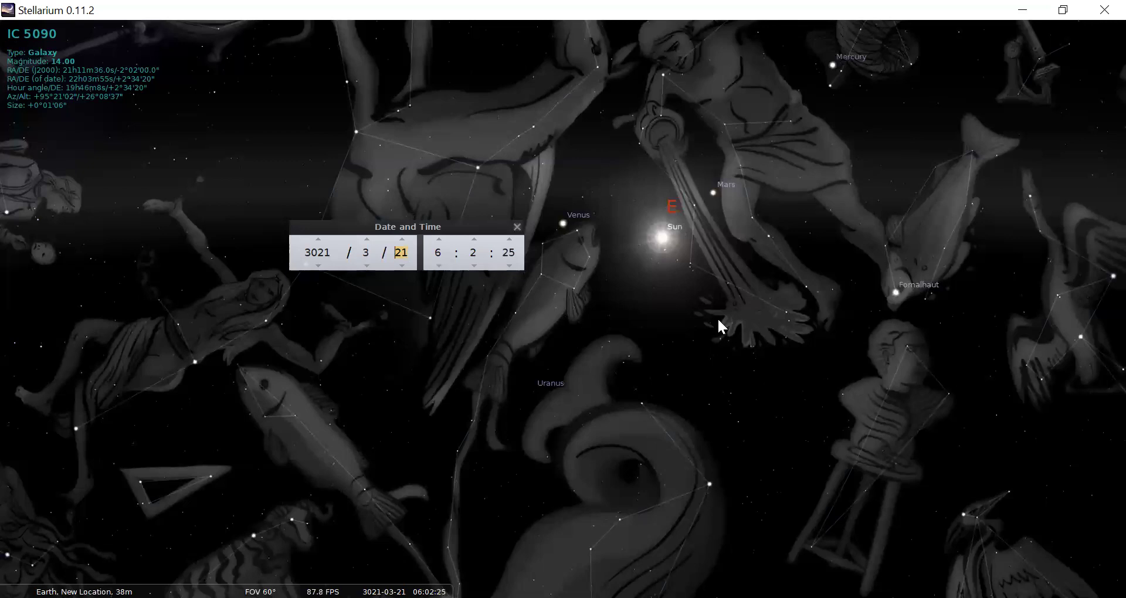
left_click(310, 258)
key("BackSpace")
type("2")
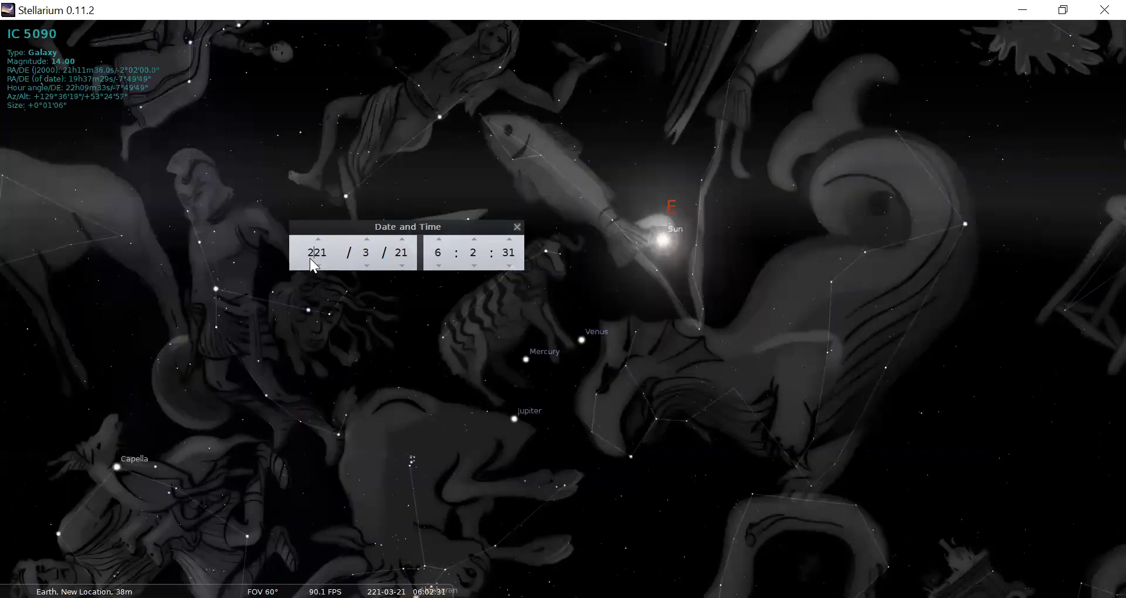
type("0")
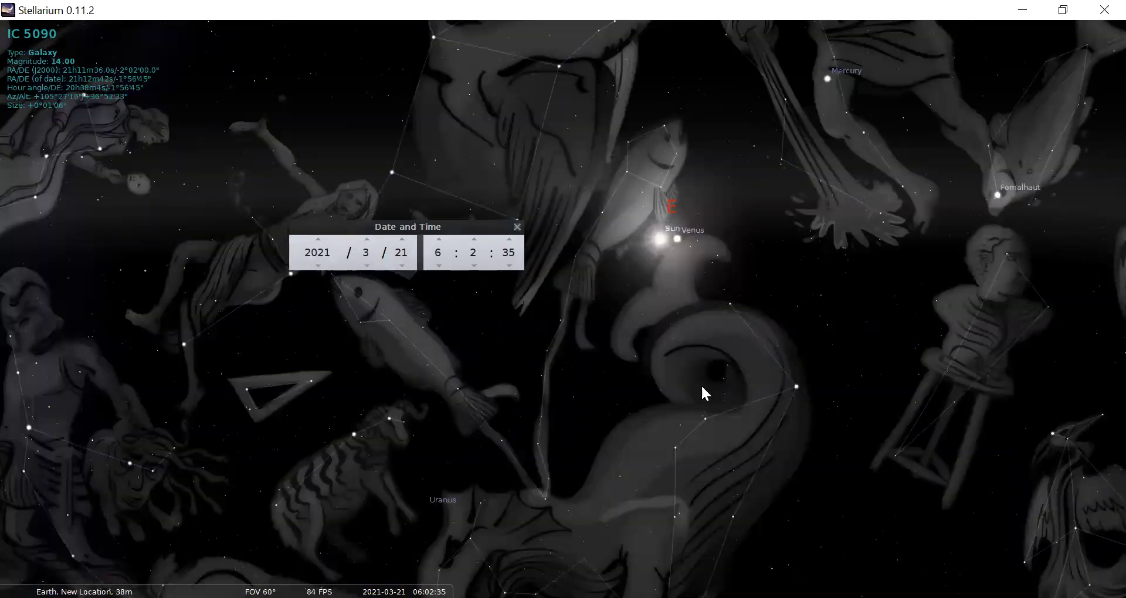
Turn off constellation art, keeping only stick-figure lines, and drag the Sun toward the lower right.
mouse_move(2, 458)
left_click(83, 586)
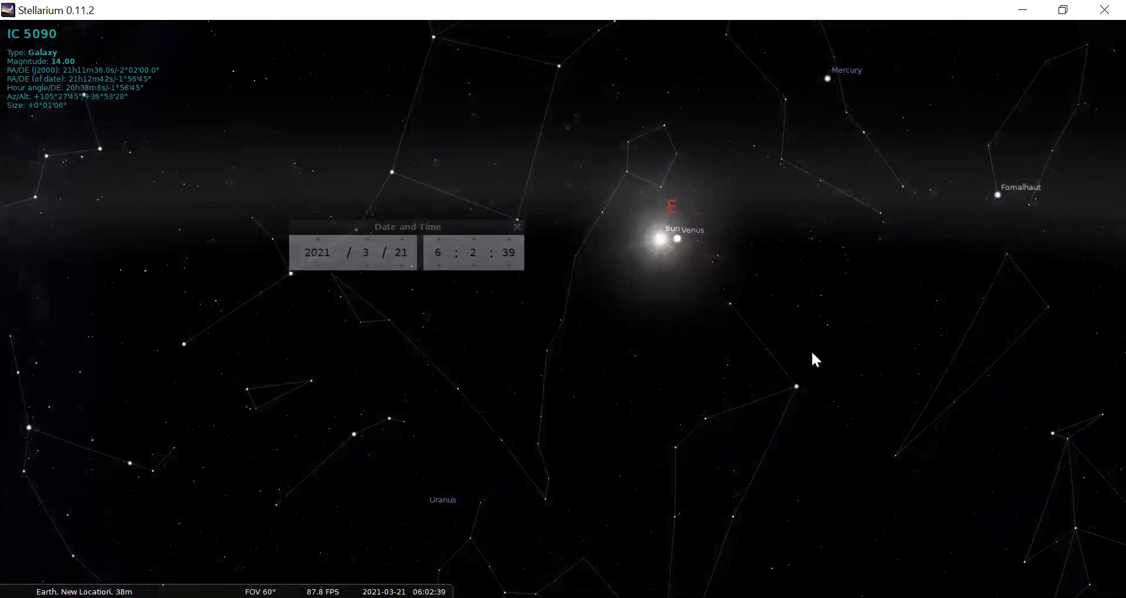
left_click_drag(818, 336, 839, 443)
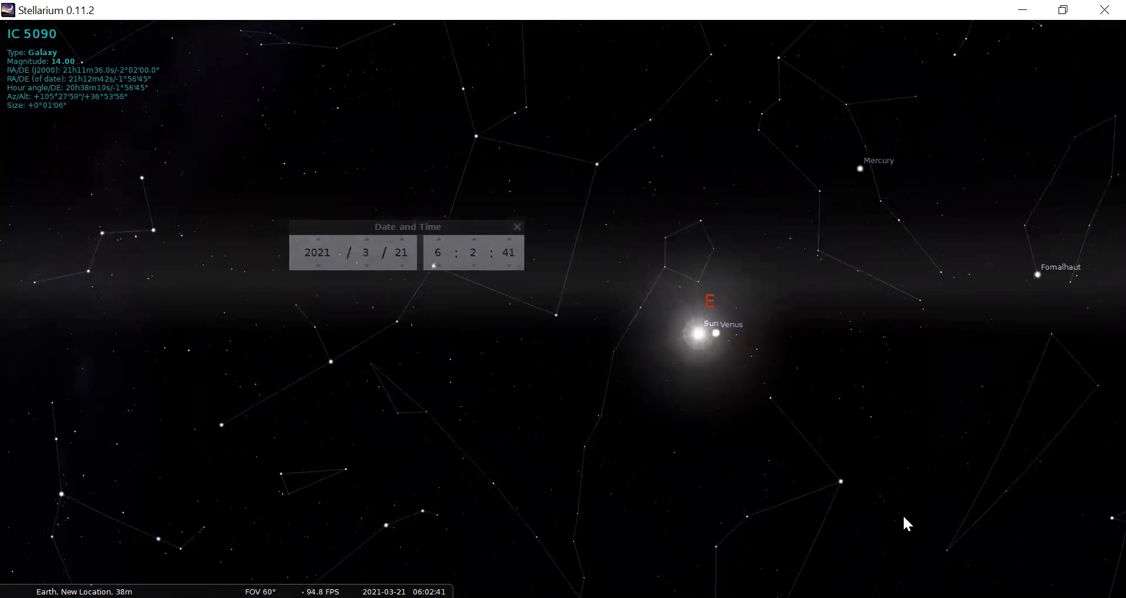
mouse_move(12, 590)
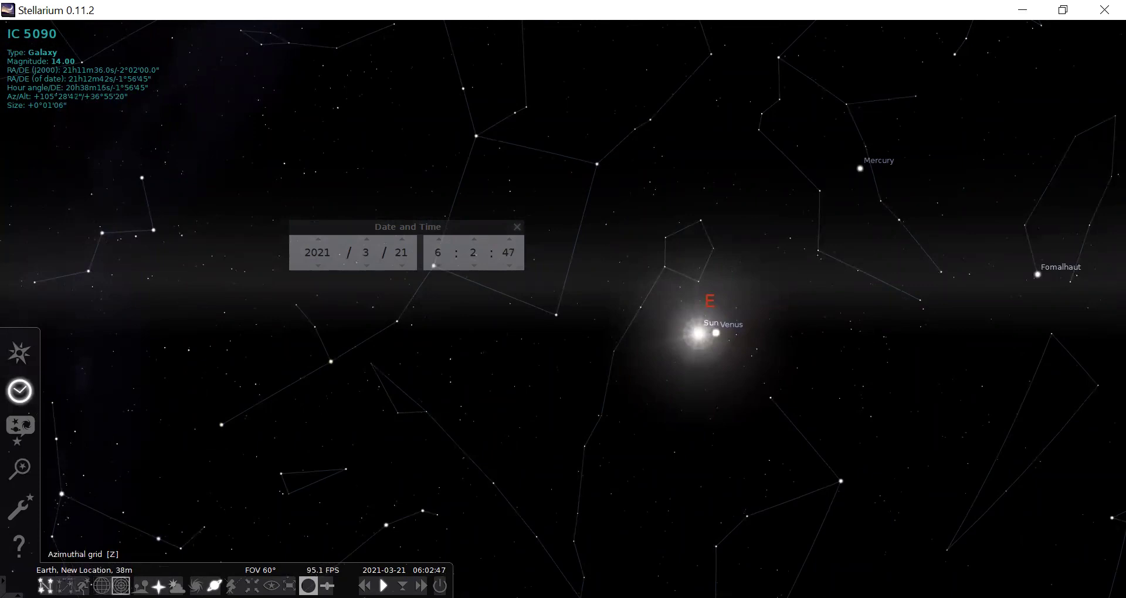
Show the equatorial grid instead of the azimuthal grid and pan the Sun toward centre.
left_click(120, 585)
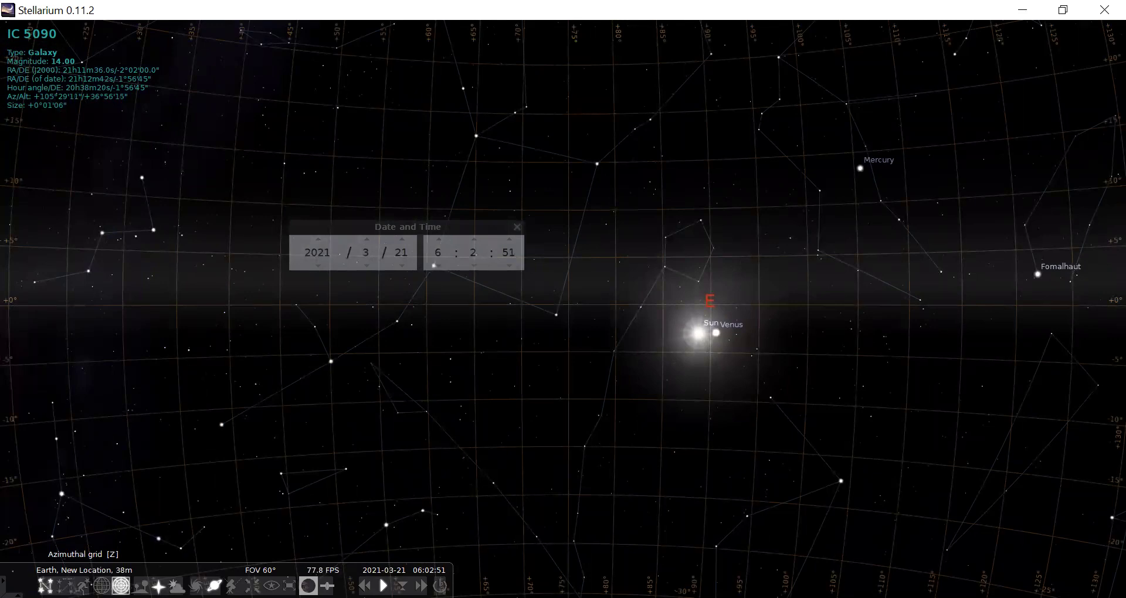
left_click(120, 585)
left_click(101, 585)
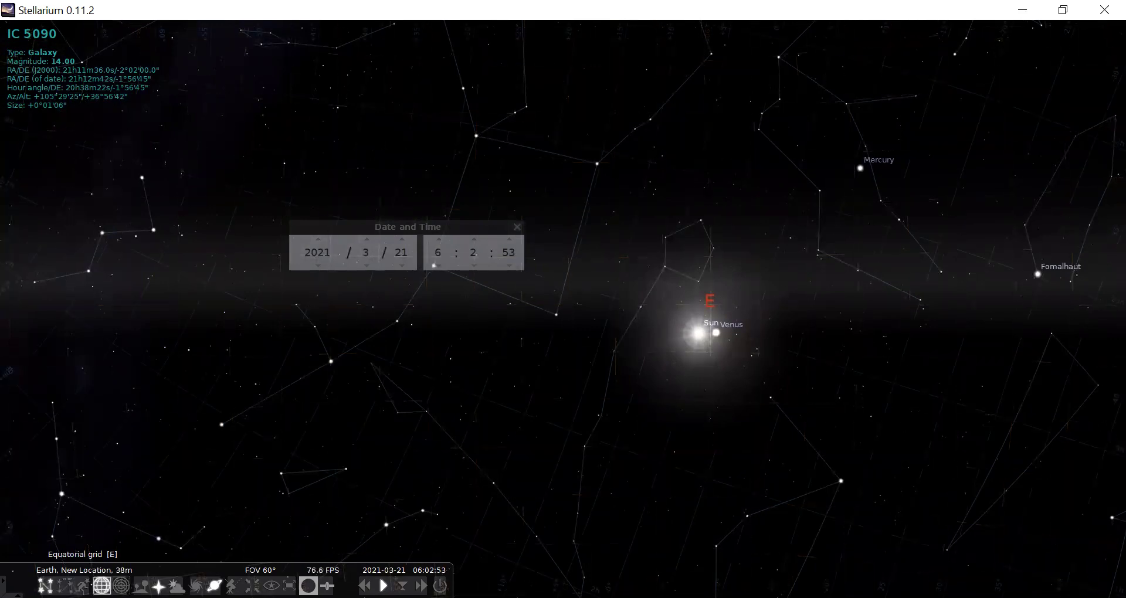
left_click_drag(745, 442, 650, 448)
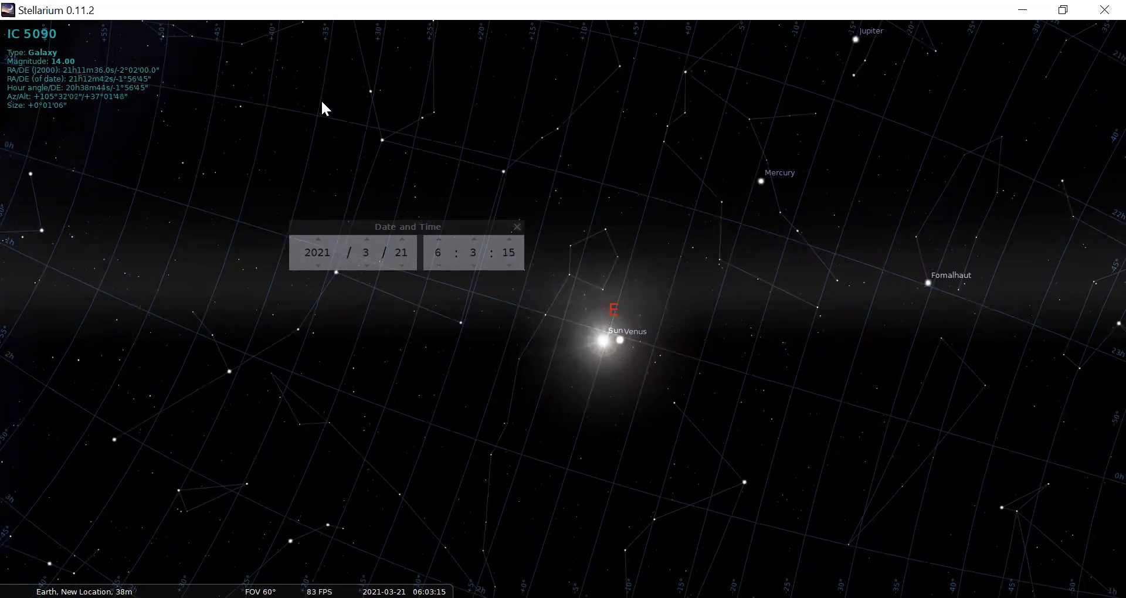
Step the day to 22 March, then back down to 20 March 2021.
left_click(401, 239)
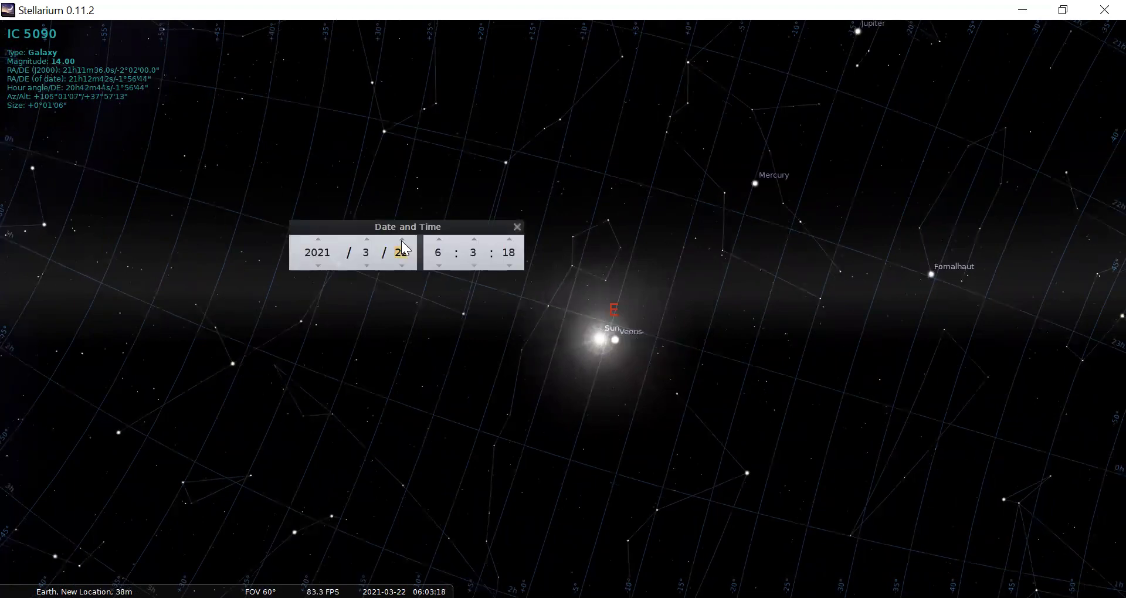
left_click(401, 261)
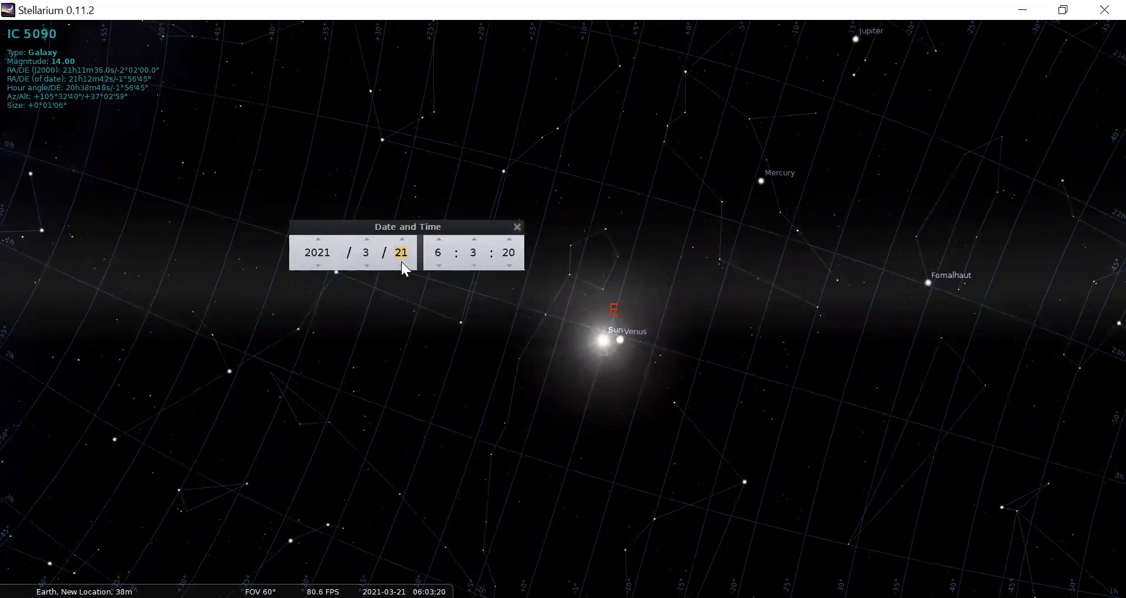
left_click(402, 261)
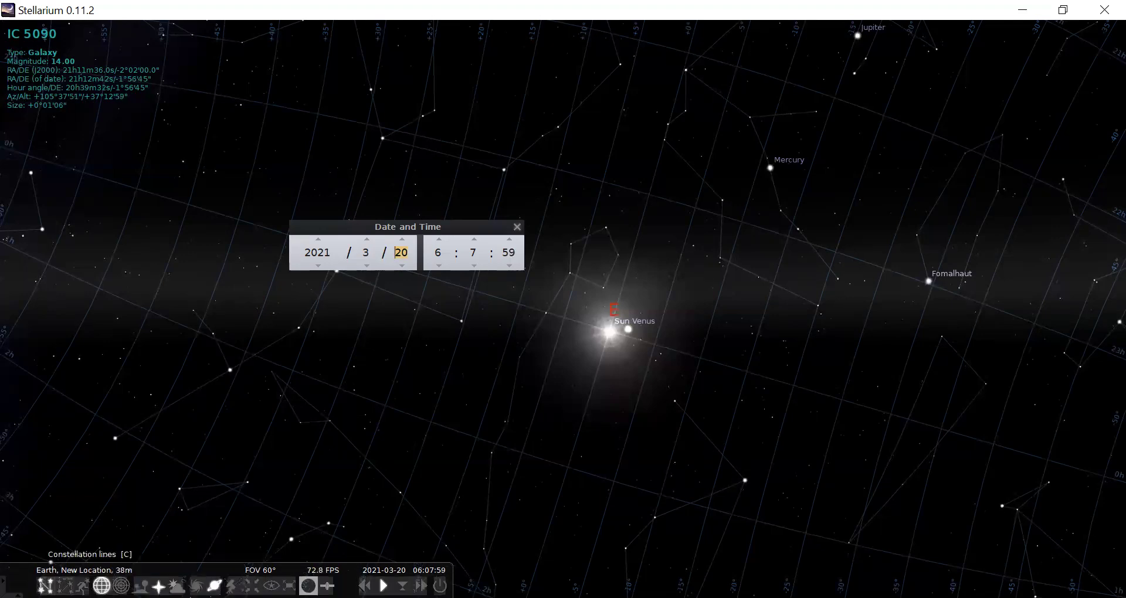
Switch off constellation lines and the equatorial grid, and switch on constellation art.
left_click(45, 586)
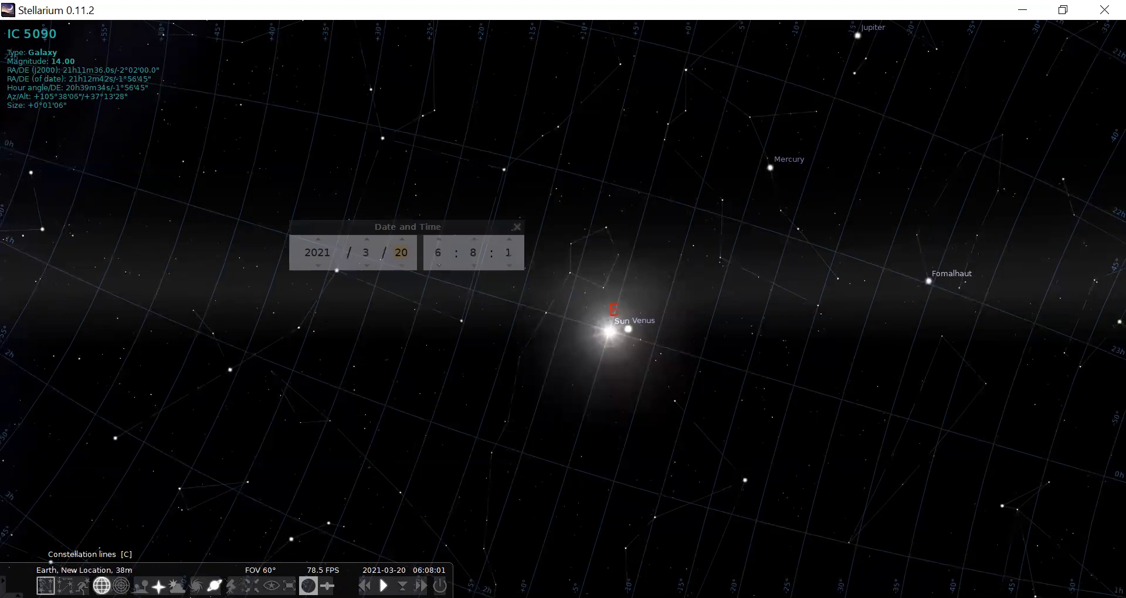
left_click(102, 586)
left_click(83, 585)
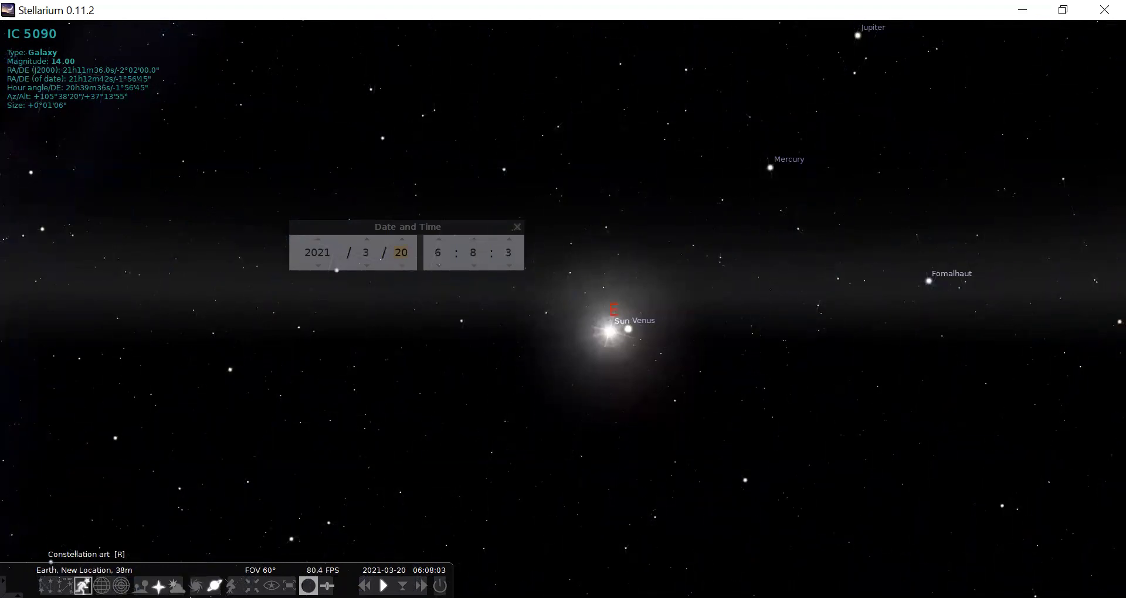